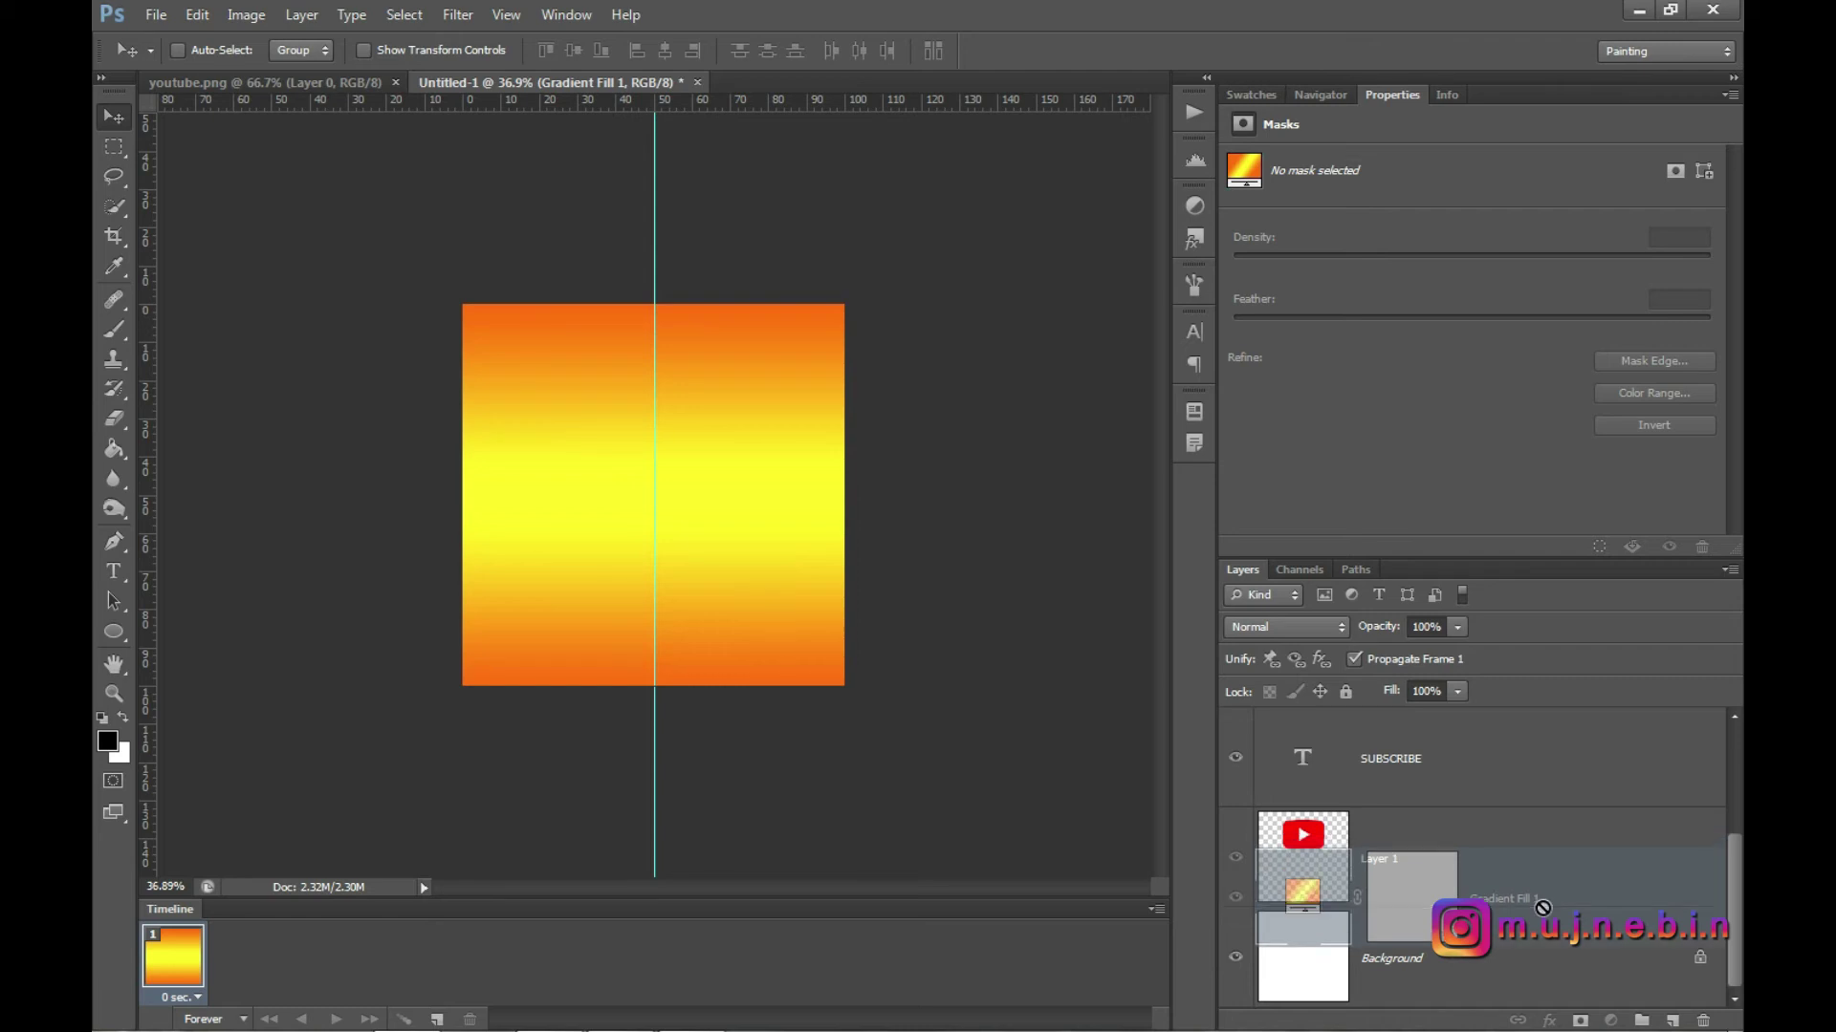
# - Move the gradient fill layer below the YouTube logo layer, directly above the Background layer
pyautogui.scroll(3, 1484, 836)
pyautogui.moveTo(1504, 766); pyautogui.dragTo(1483, 896)
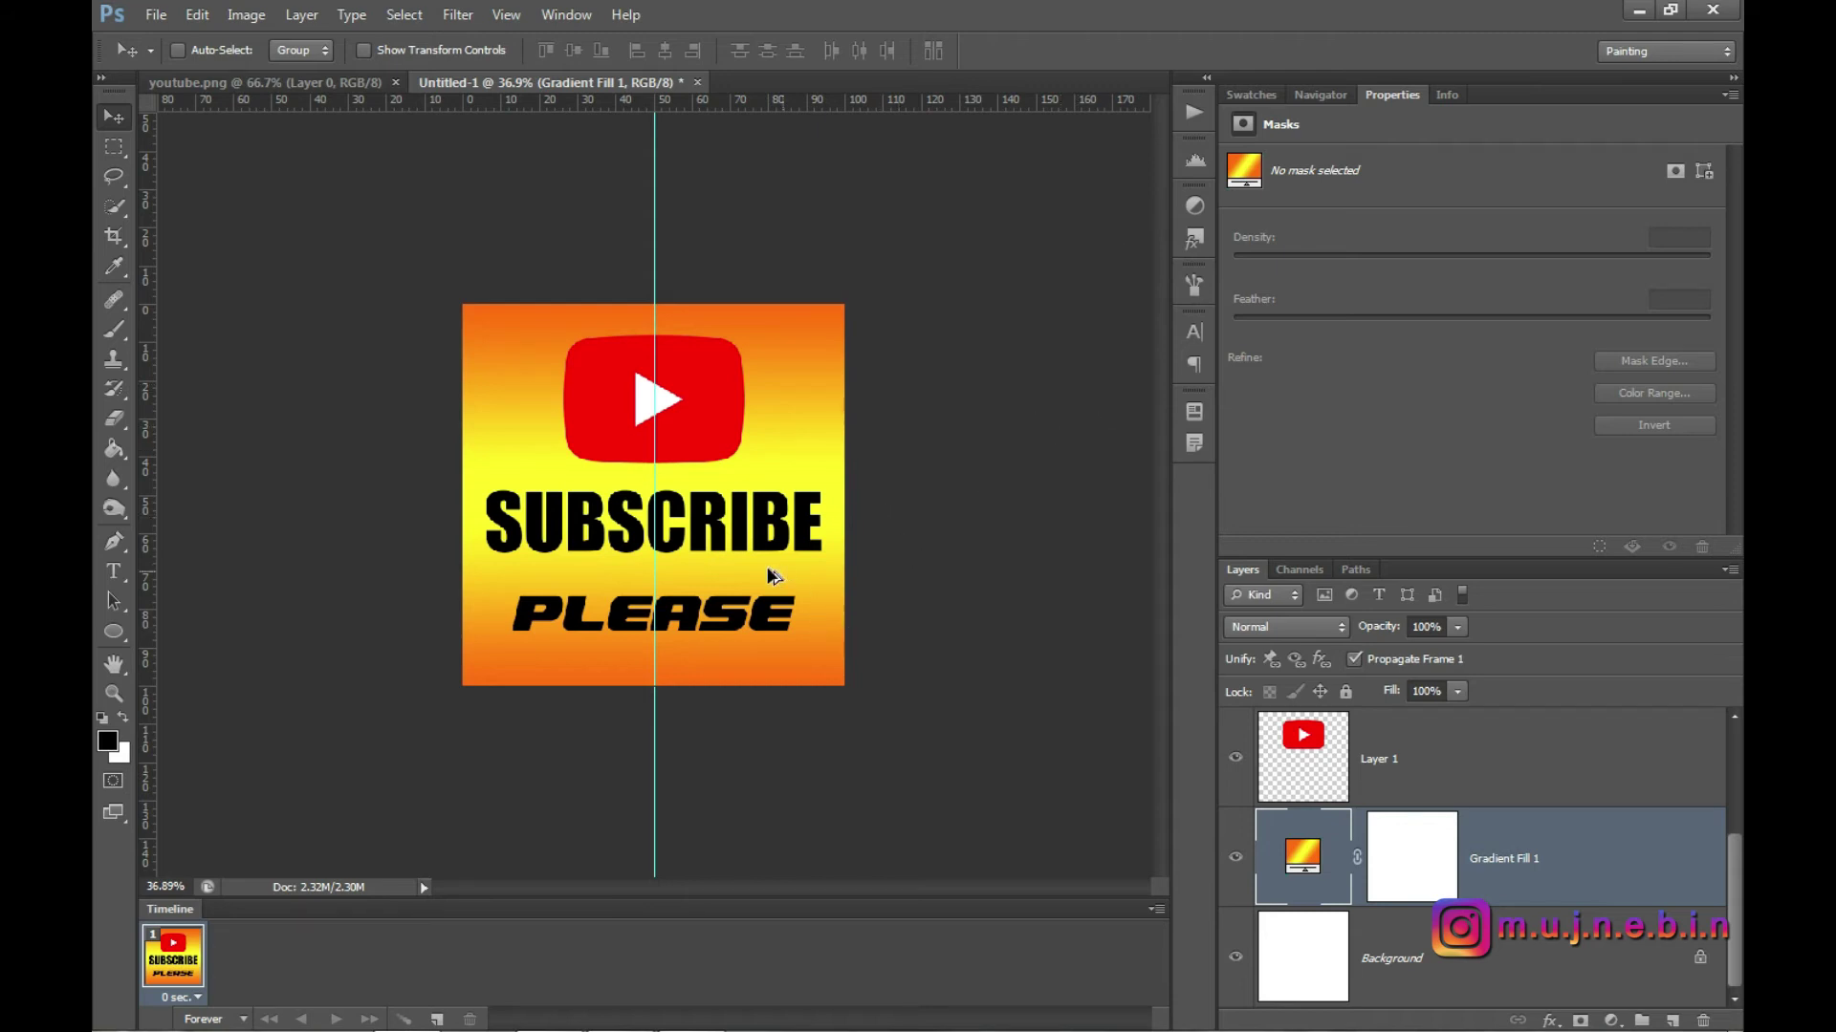
pyautogui.scroll(-2, 775, 583)
pyautogui.scroll(1, 774, 583)
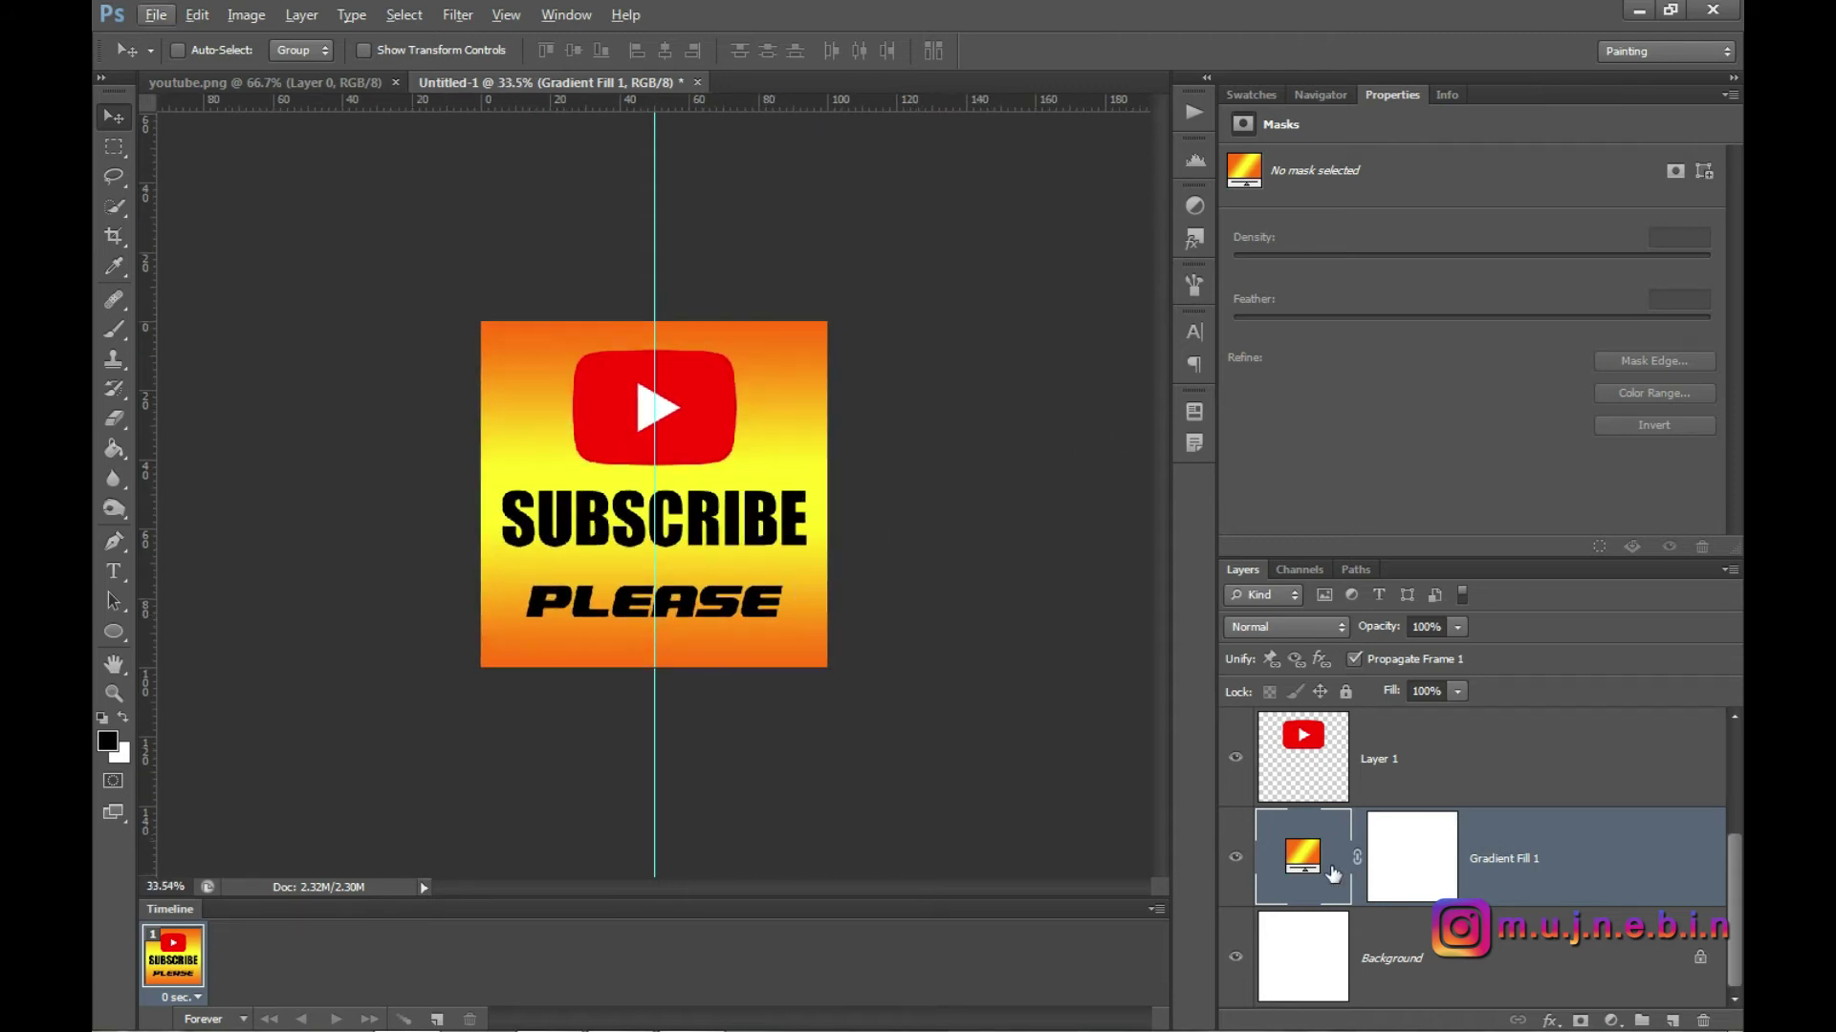
# - Edit the gradient fill from the Orange, Yellow, Orange preset, placing the yellow stop at 100% and the middle orange stop at 27%
pyautogui.doubleClick(1304, 854)
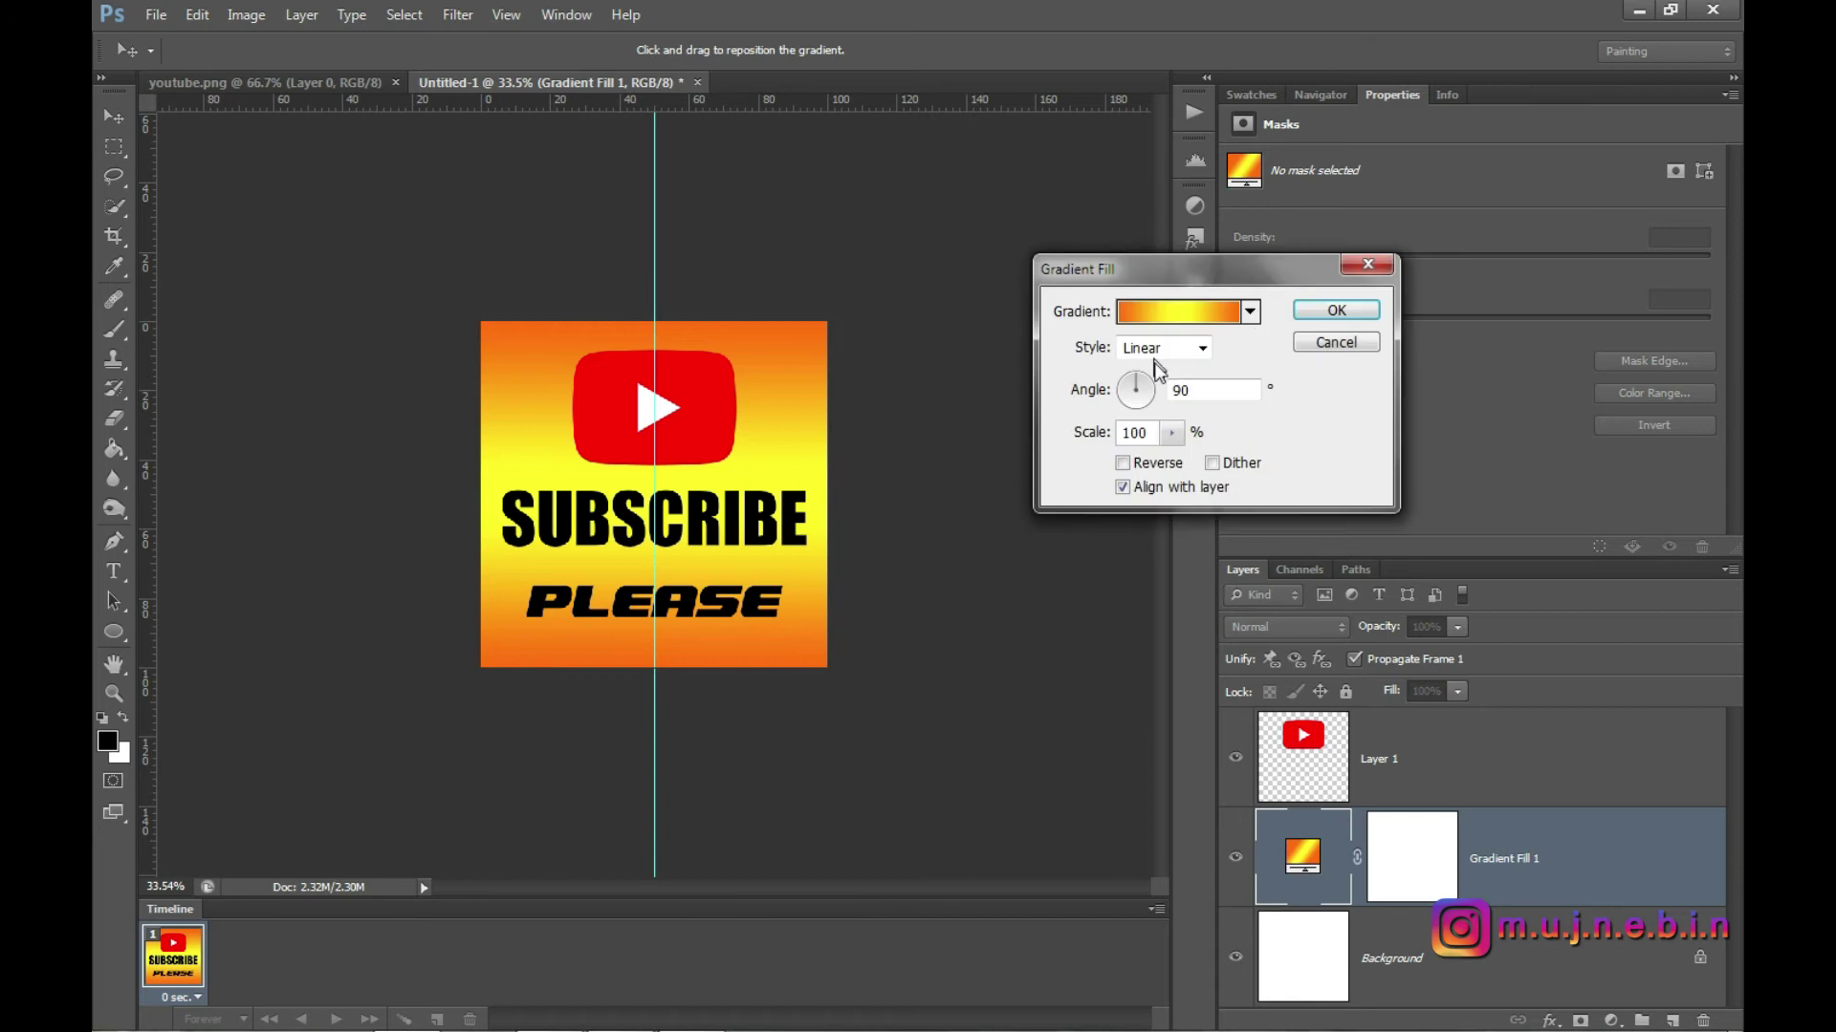
pyautogui.click(1249, 312)
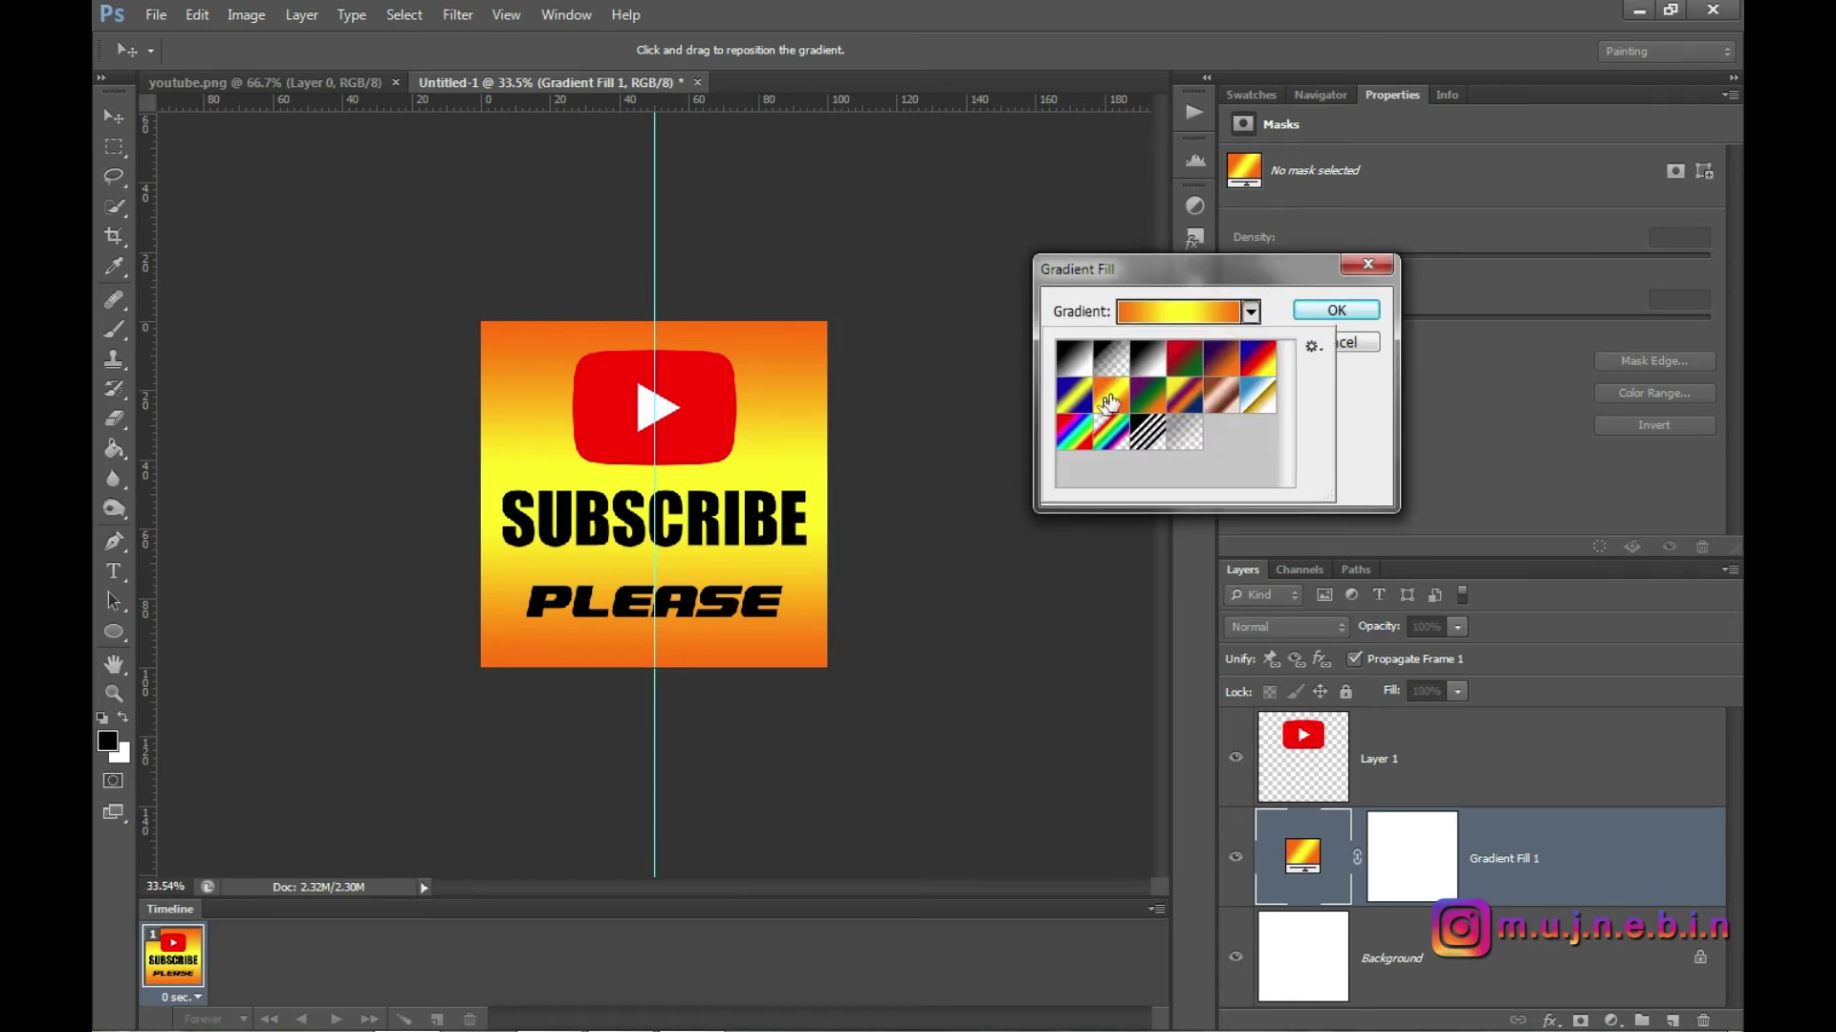
pyautogui.doubleClick(1112, 400)
pyautogui.click(1178, 312)
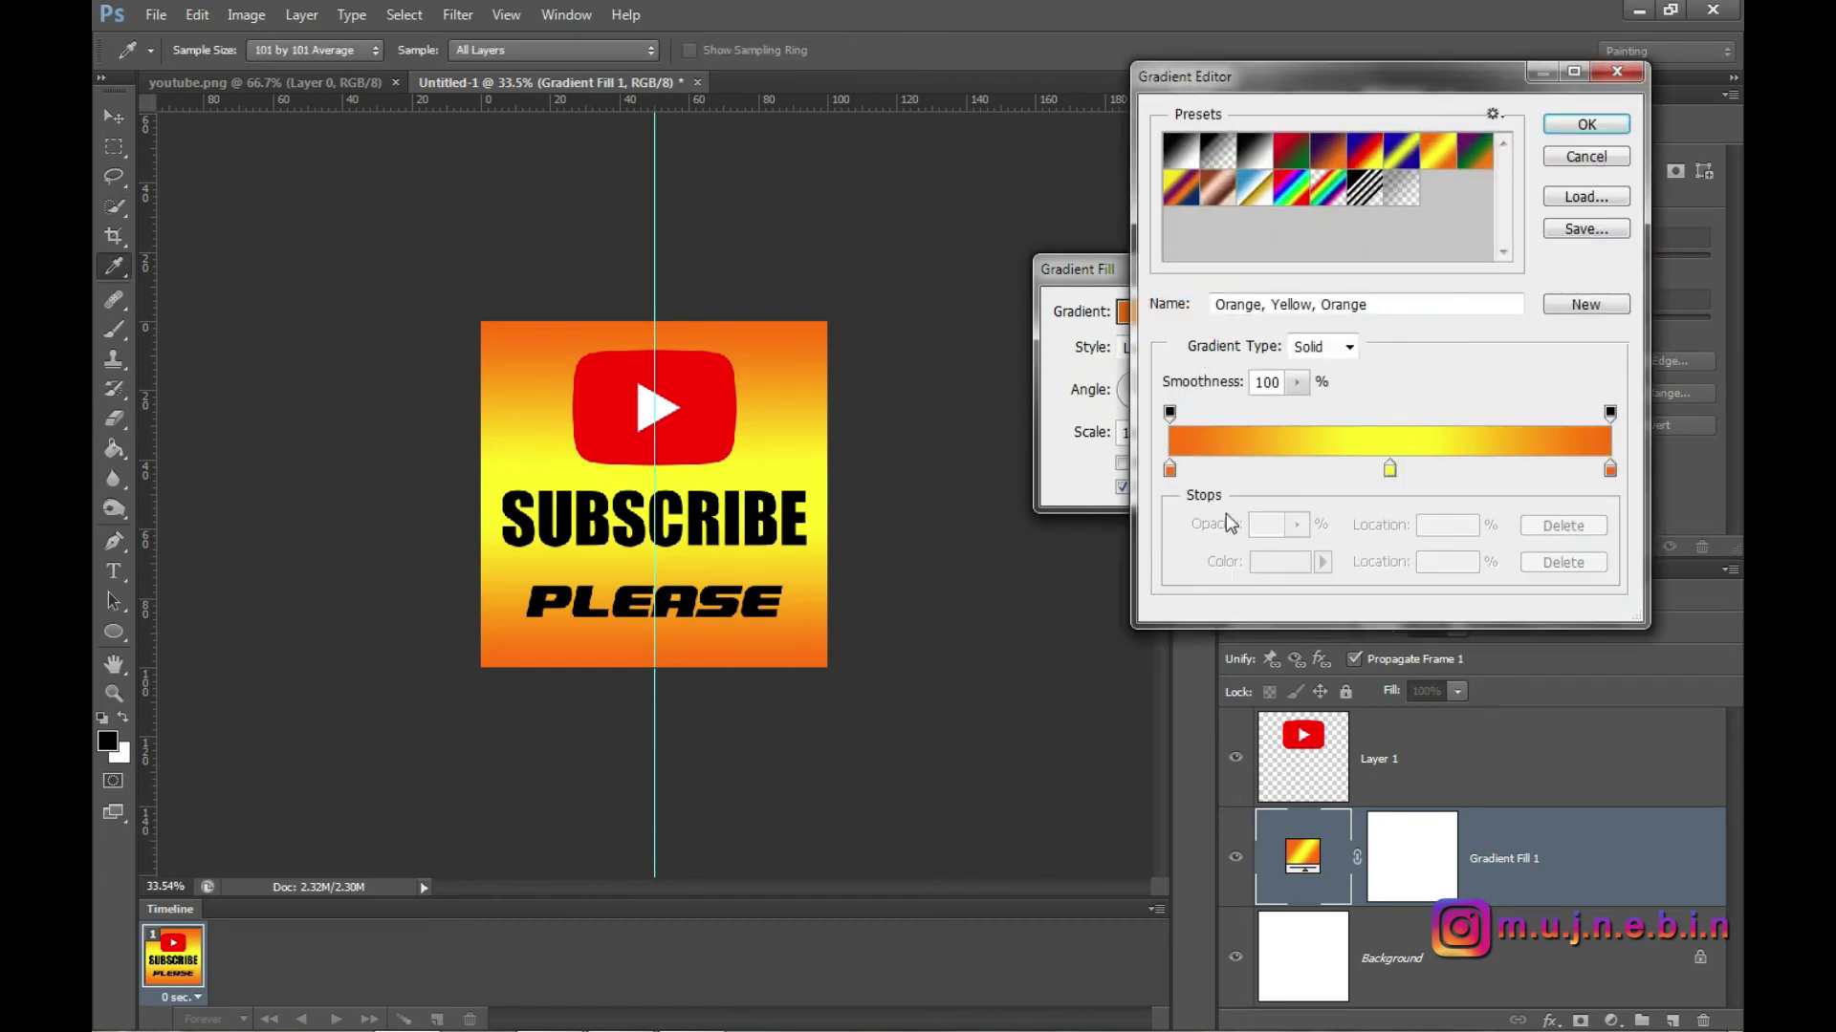
pyautogui.moveTo(1389, 470); pyautogui.dragTo(1451, 468)
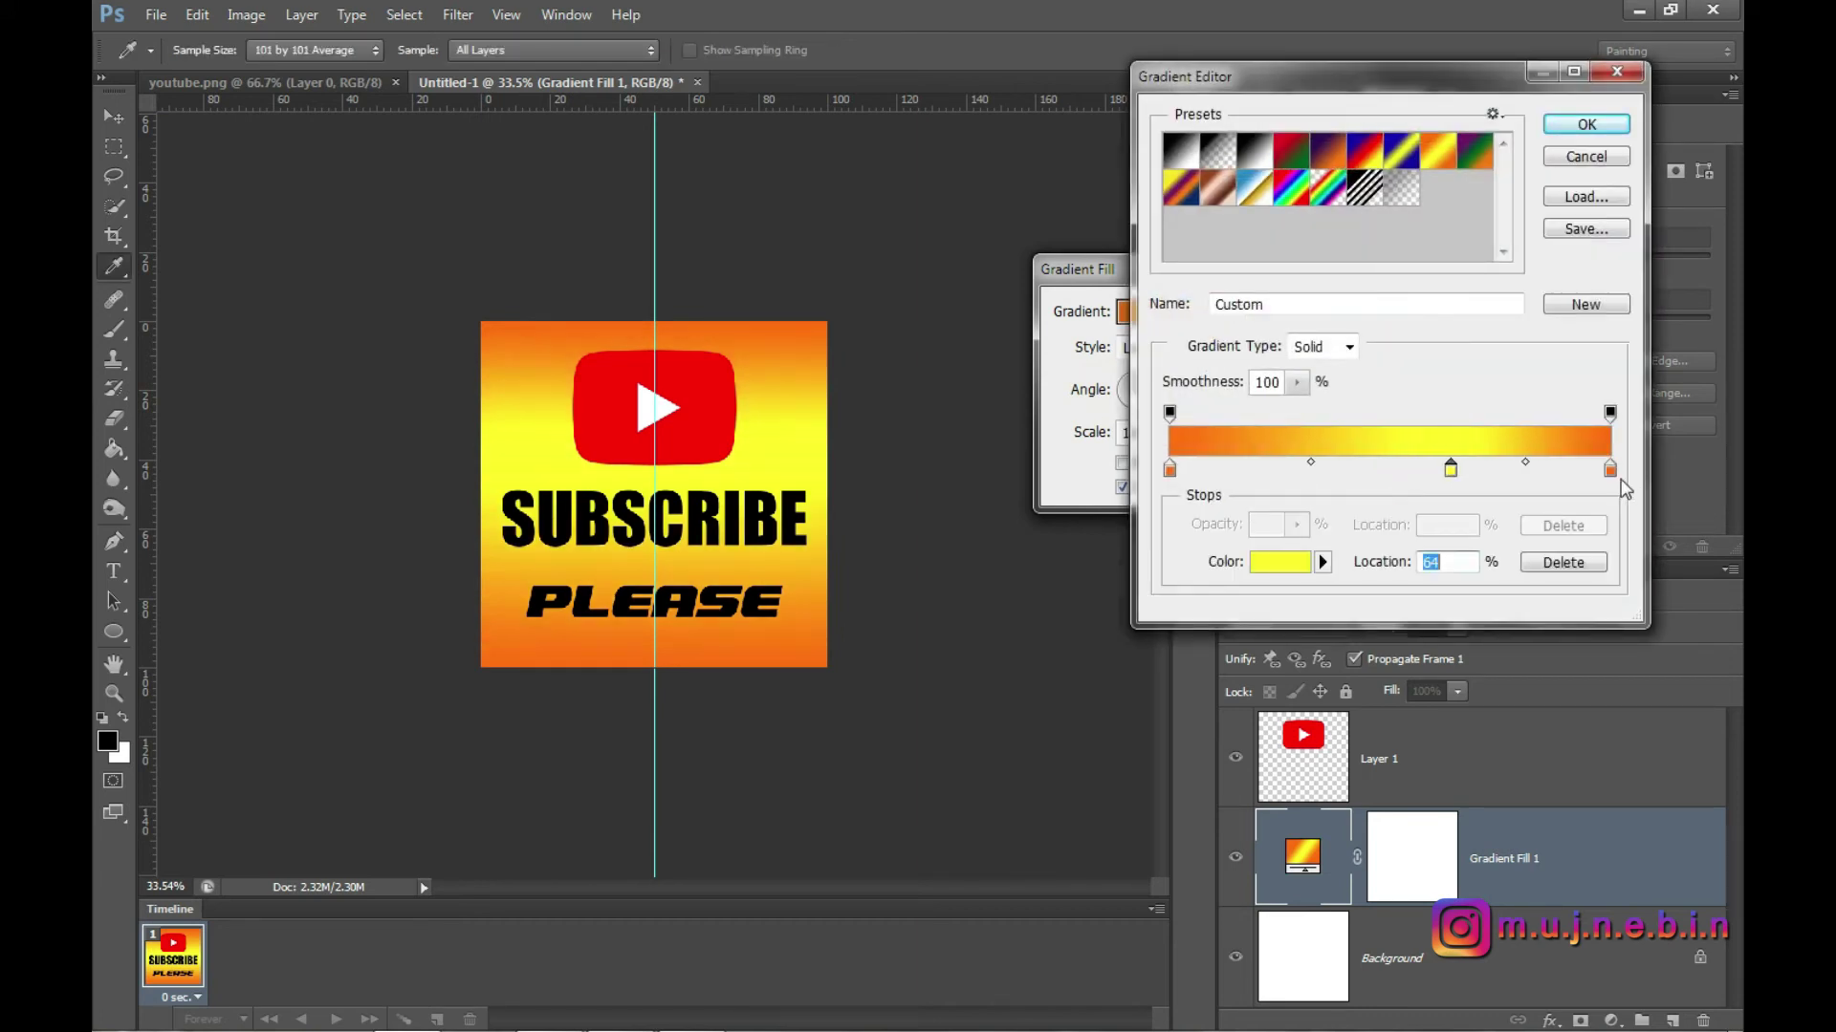
pyautogui.moveTo(1606, 481)
pyautogui.mouseDown()
pyautogui.moveTo(1386, 500)
pyautogui.moveTo(1413, 471)
pyautogui.moveTo(1610, 470)
pyautogui.mouseUp()
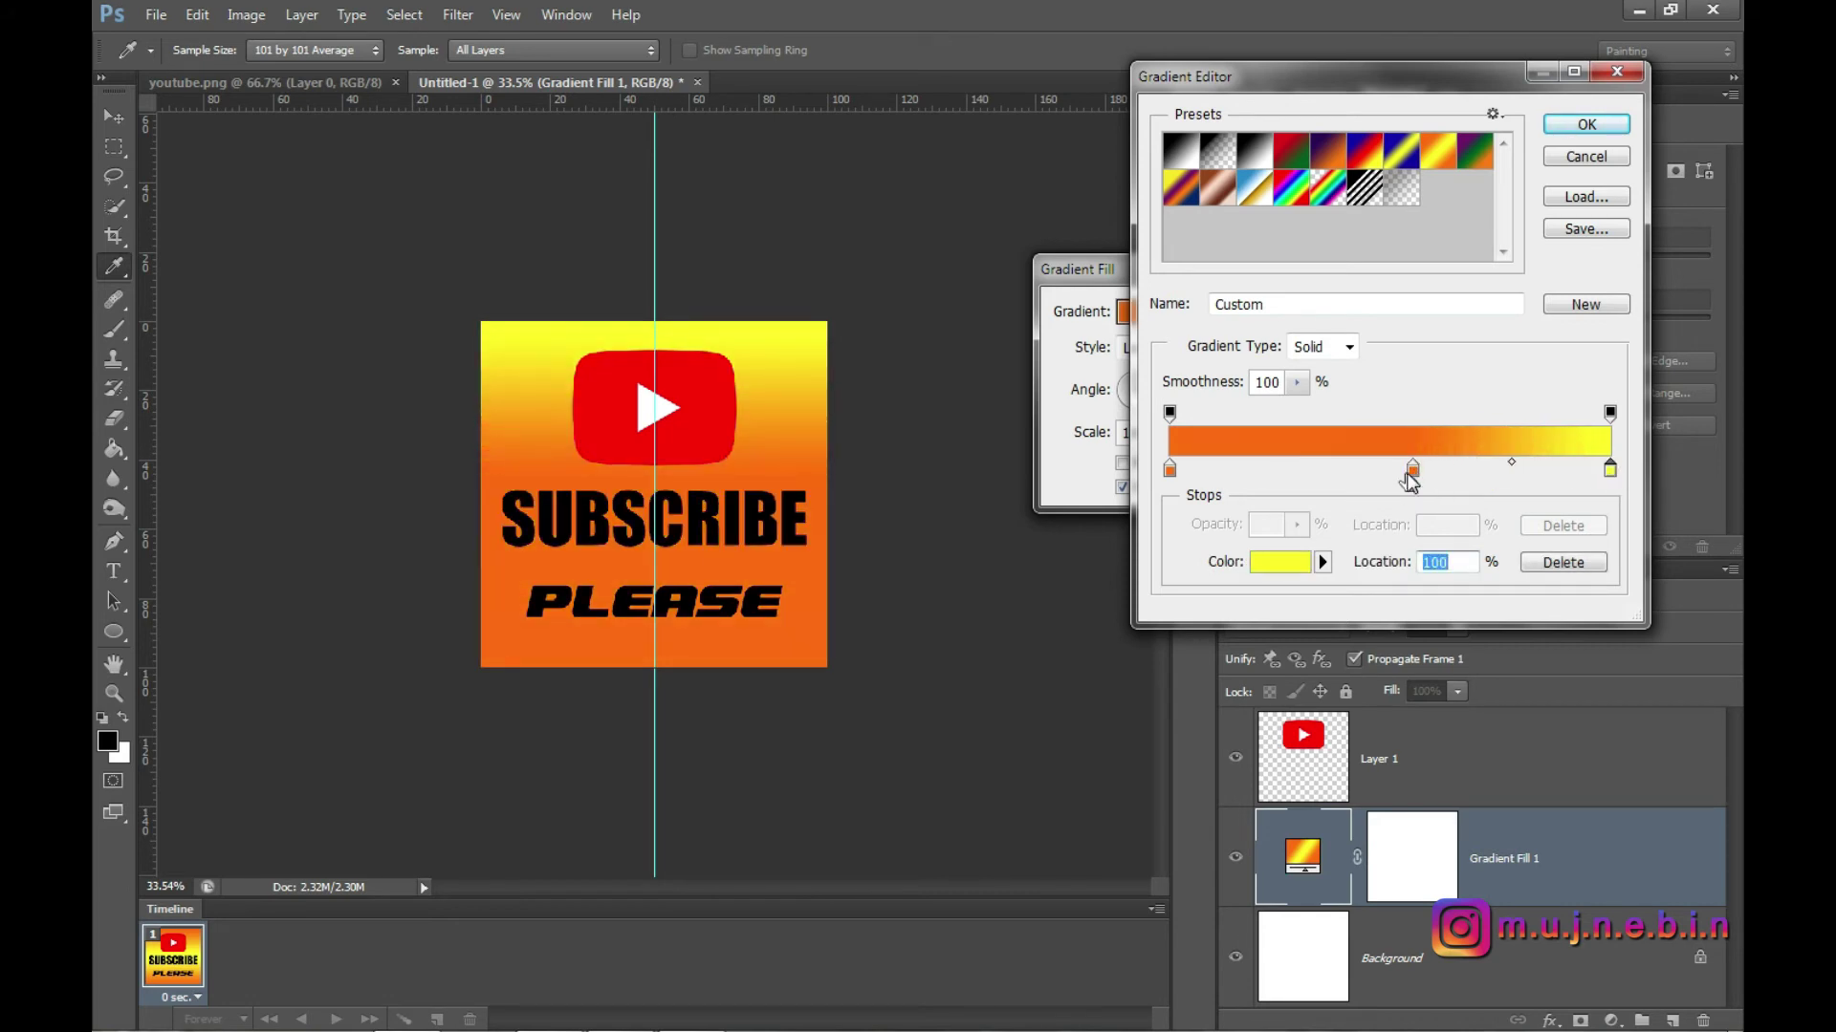
pyautogui.moveTo(1414, 480); pyautogui.dragTo(1294, 490)
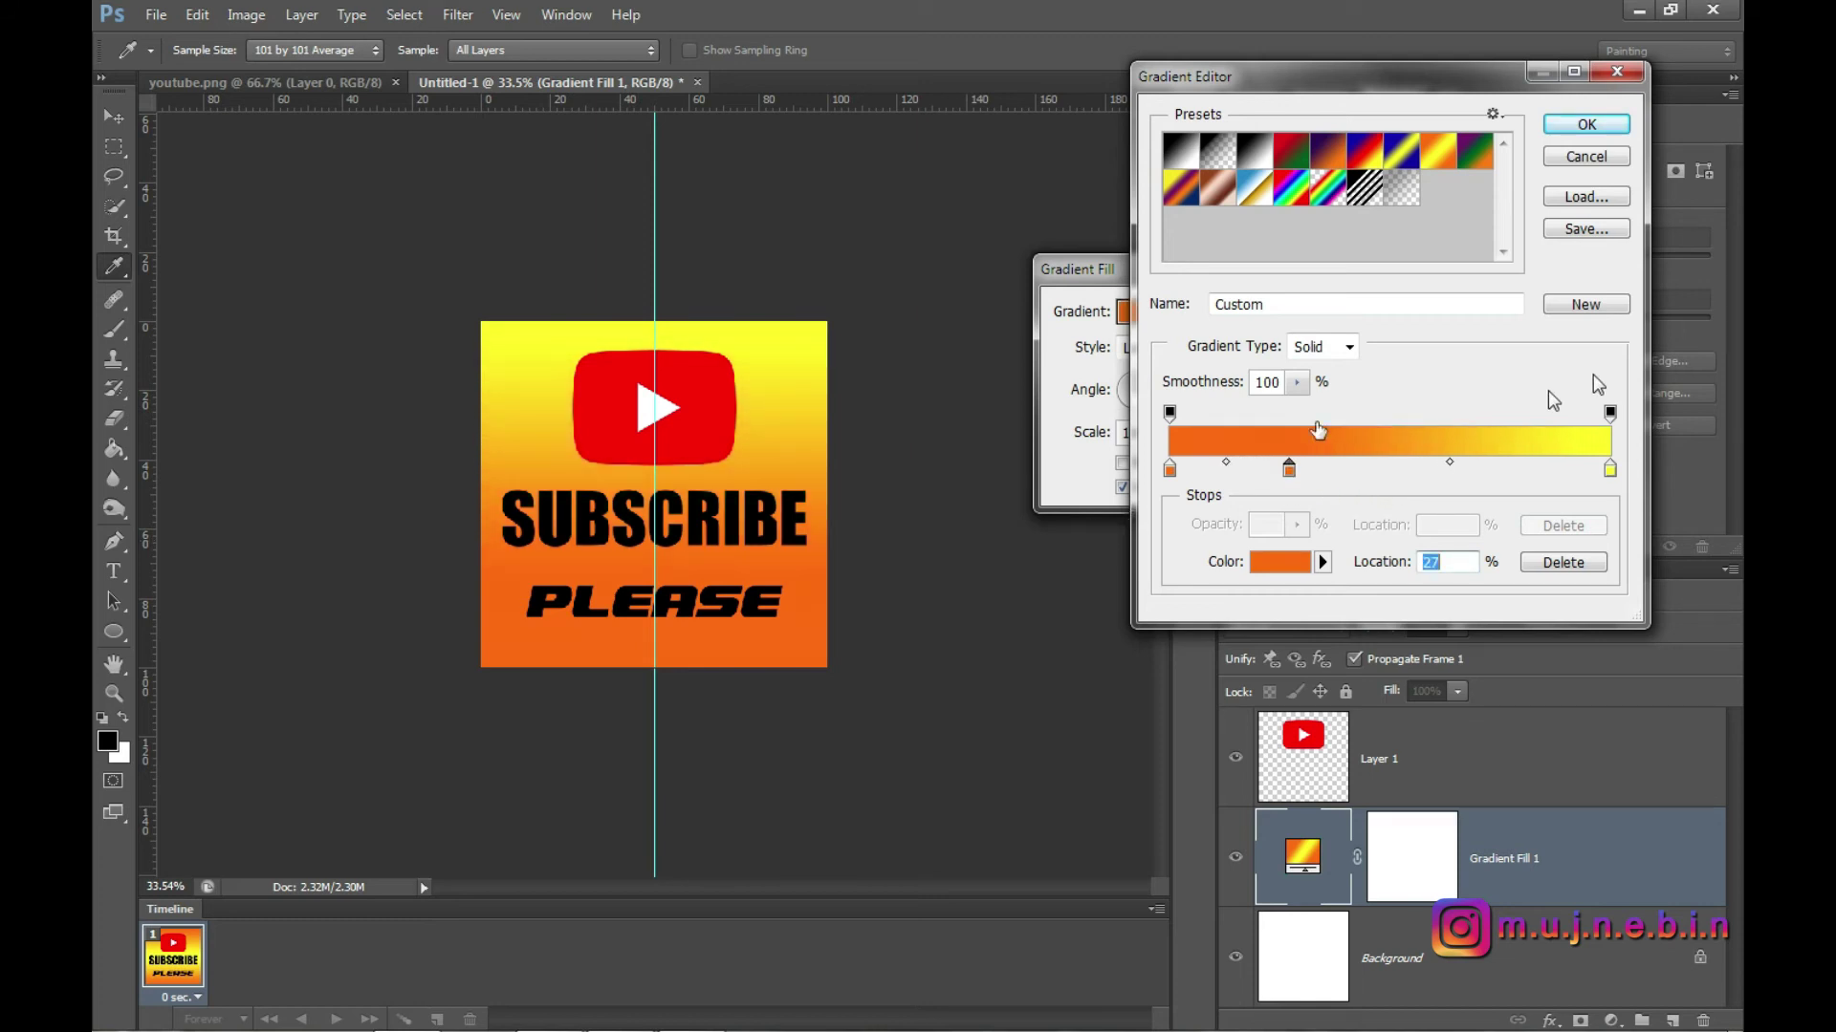
pyautogui.click(1618, 129)
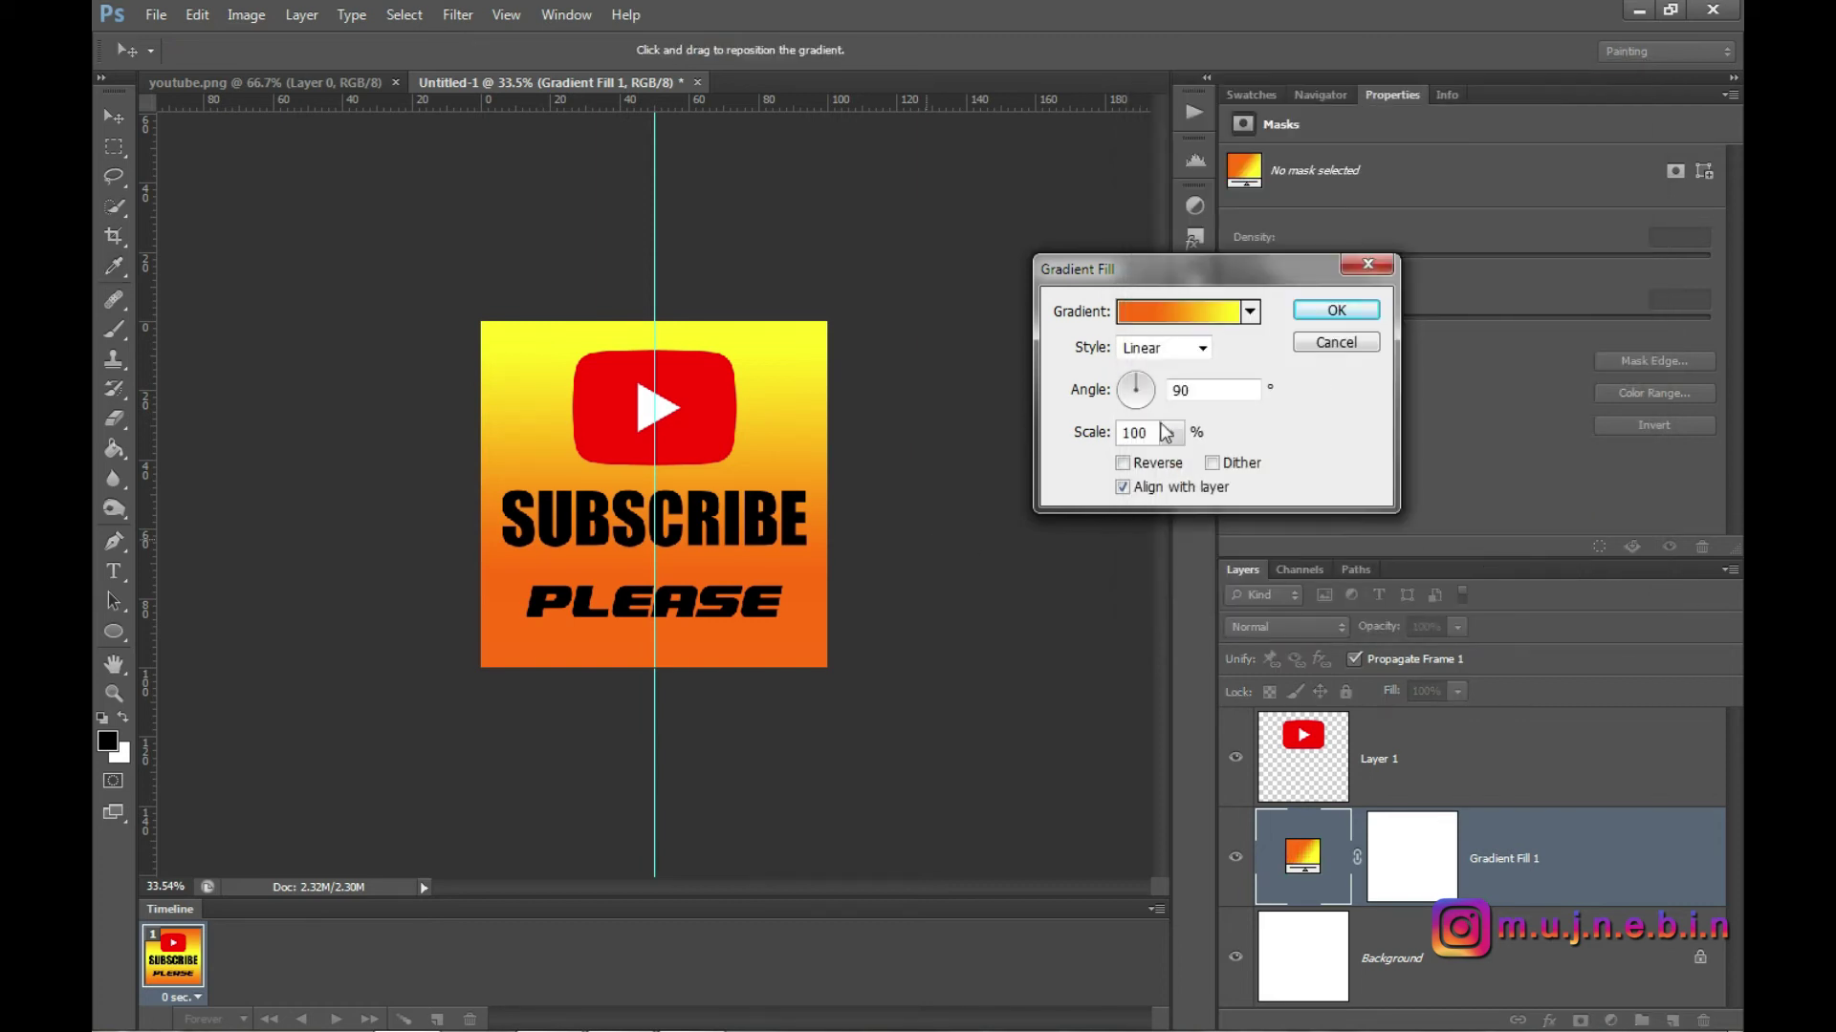
pyautogui.click(1324, 312)
# - Change the color of the PLEASE text to white and commit the text edit
pyautogui.scroll(3, 1356, 857)
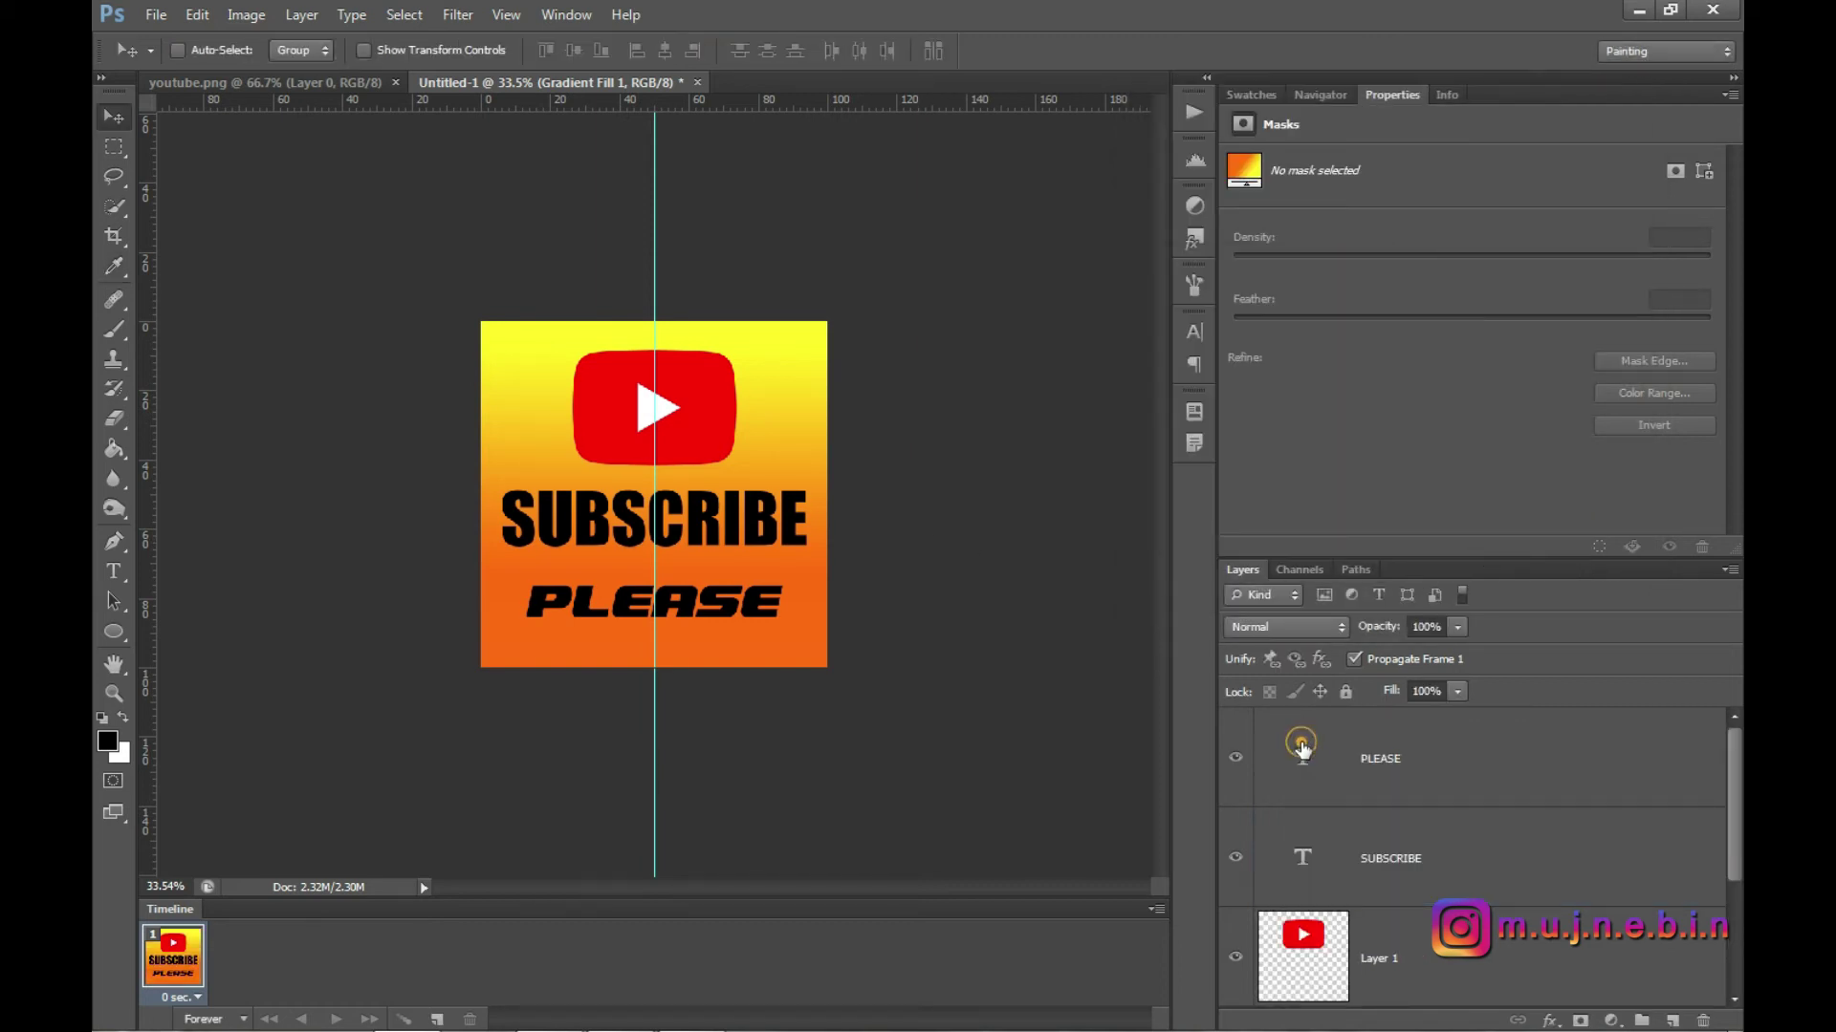
pyautogui.doubleClick(1301, 752)
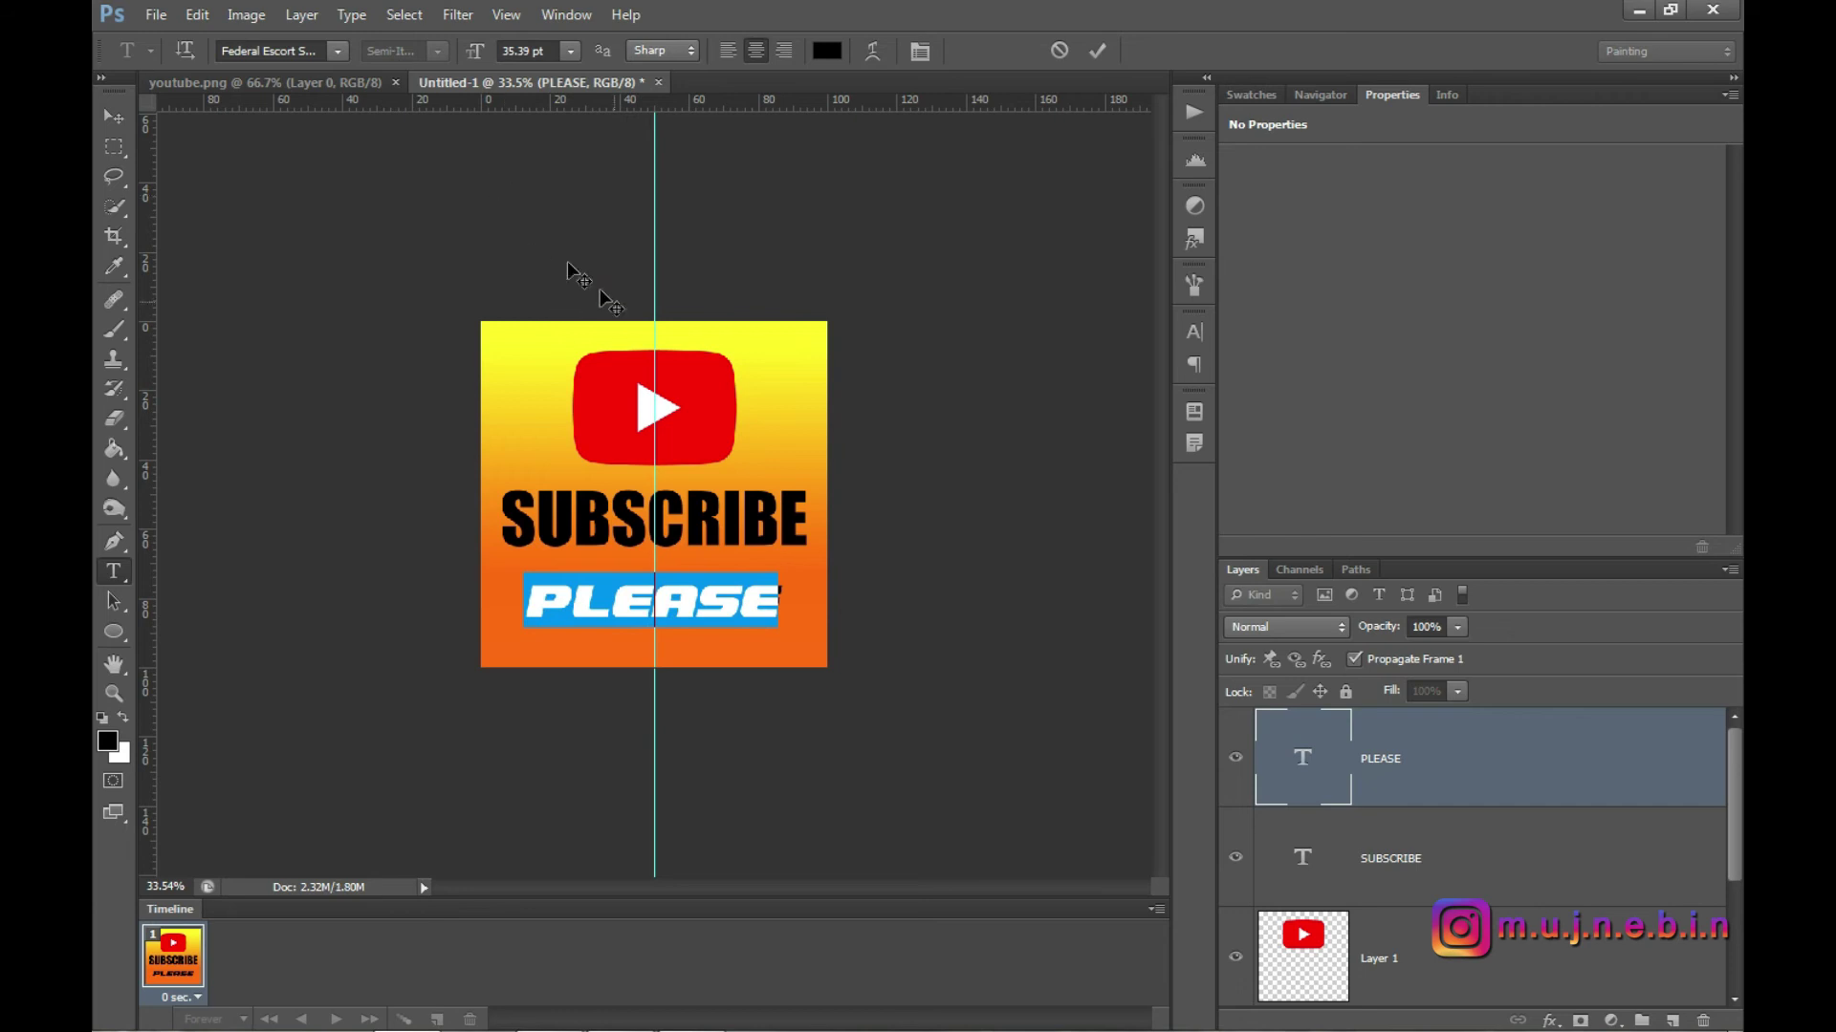
pyautogui.click(827, 50)
pyautogui.moveTo(1015, 364); pyautogui.dragTo(970, 175)
pyautogui.click(1544, 239)
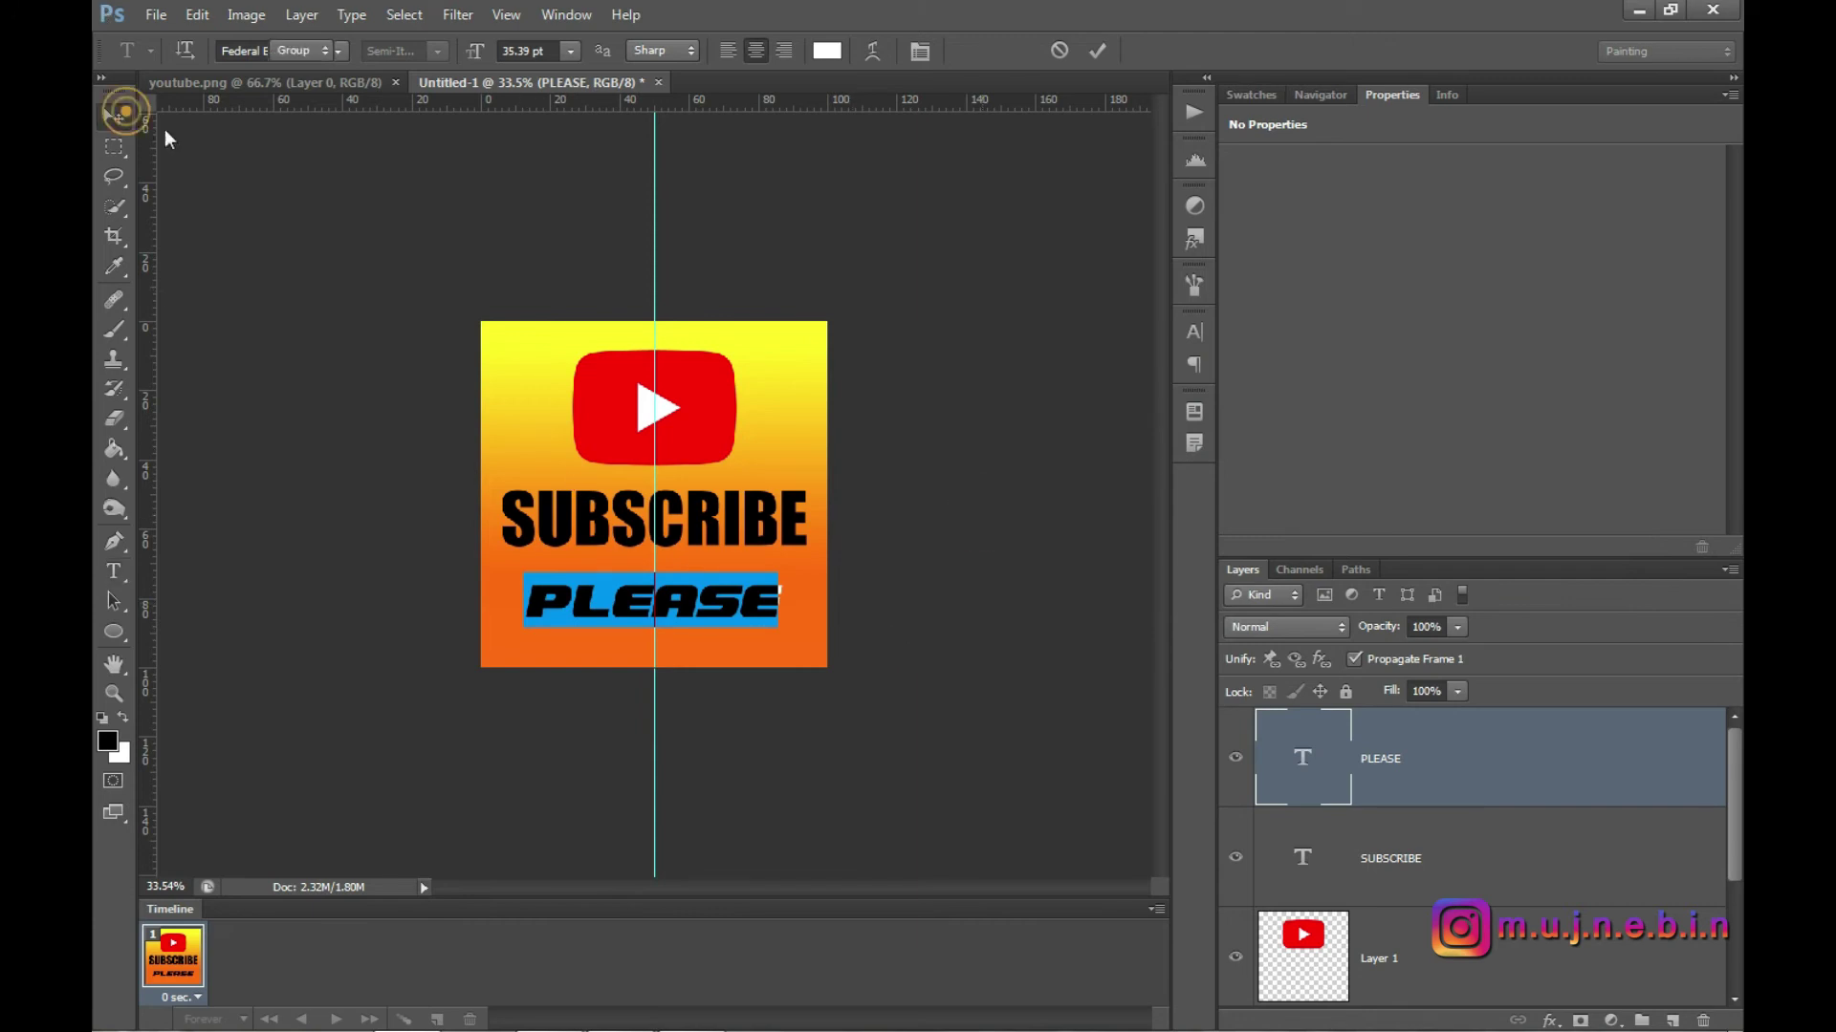
pyautogui.click(114, 116)
pyautogui.scroll(-1, 784, 513)
pyautogui.scroll(-2, 782, 516)
pyautogui.scroll(2, 779, 521)
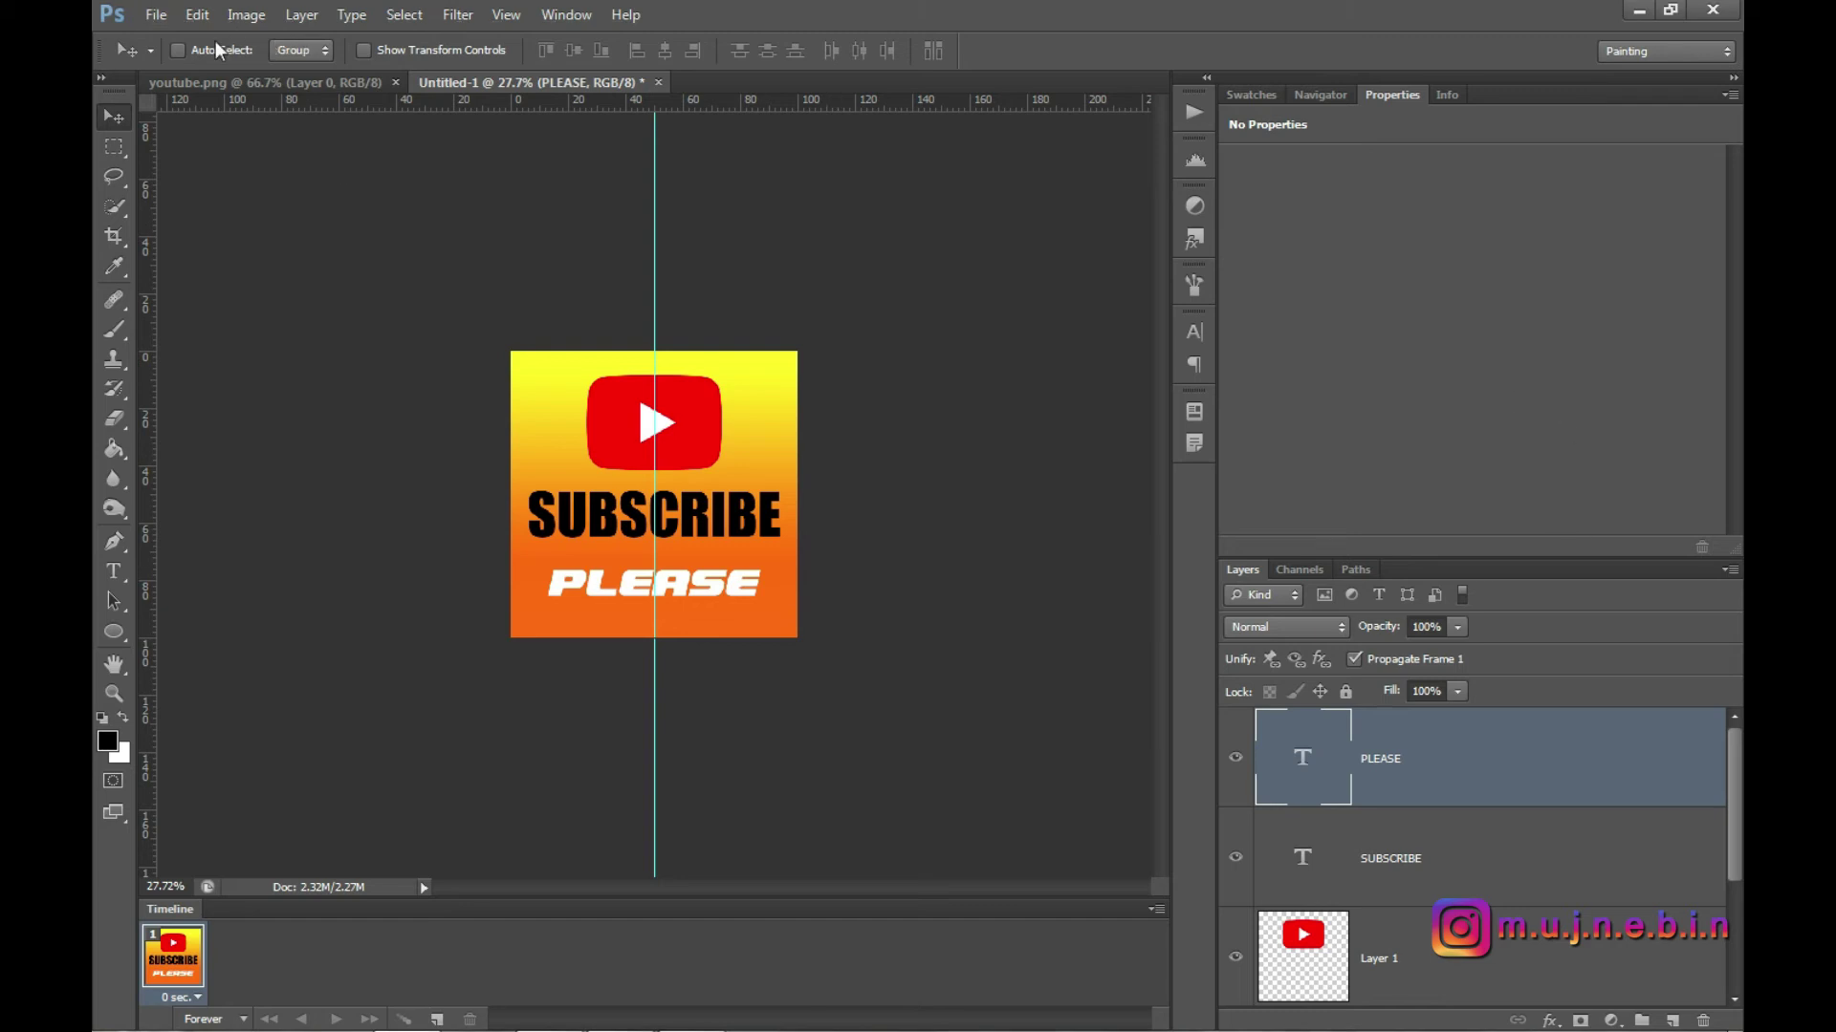
# - Save the design to the Desktop as the JPEG Untitled-1.jpg with maximum quality 12 and the Baseline ("Standard") format
pyautogui.hotkey('ctrl', 's')
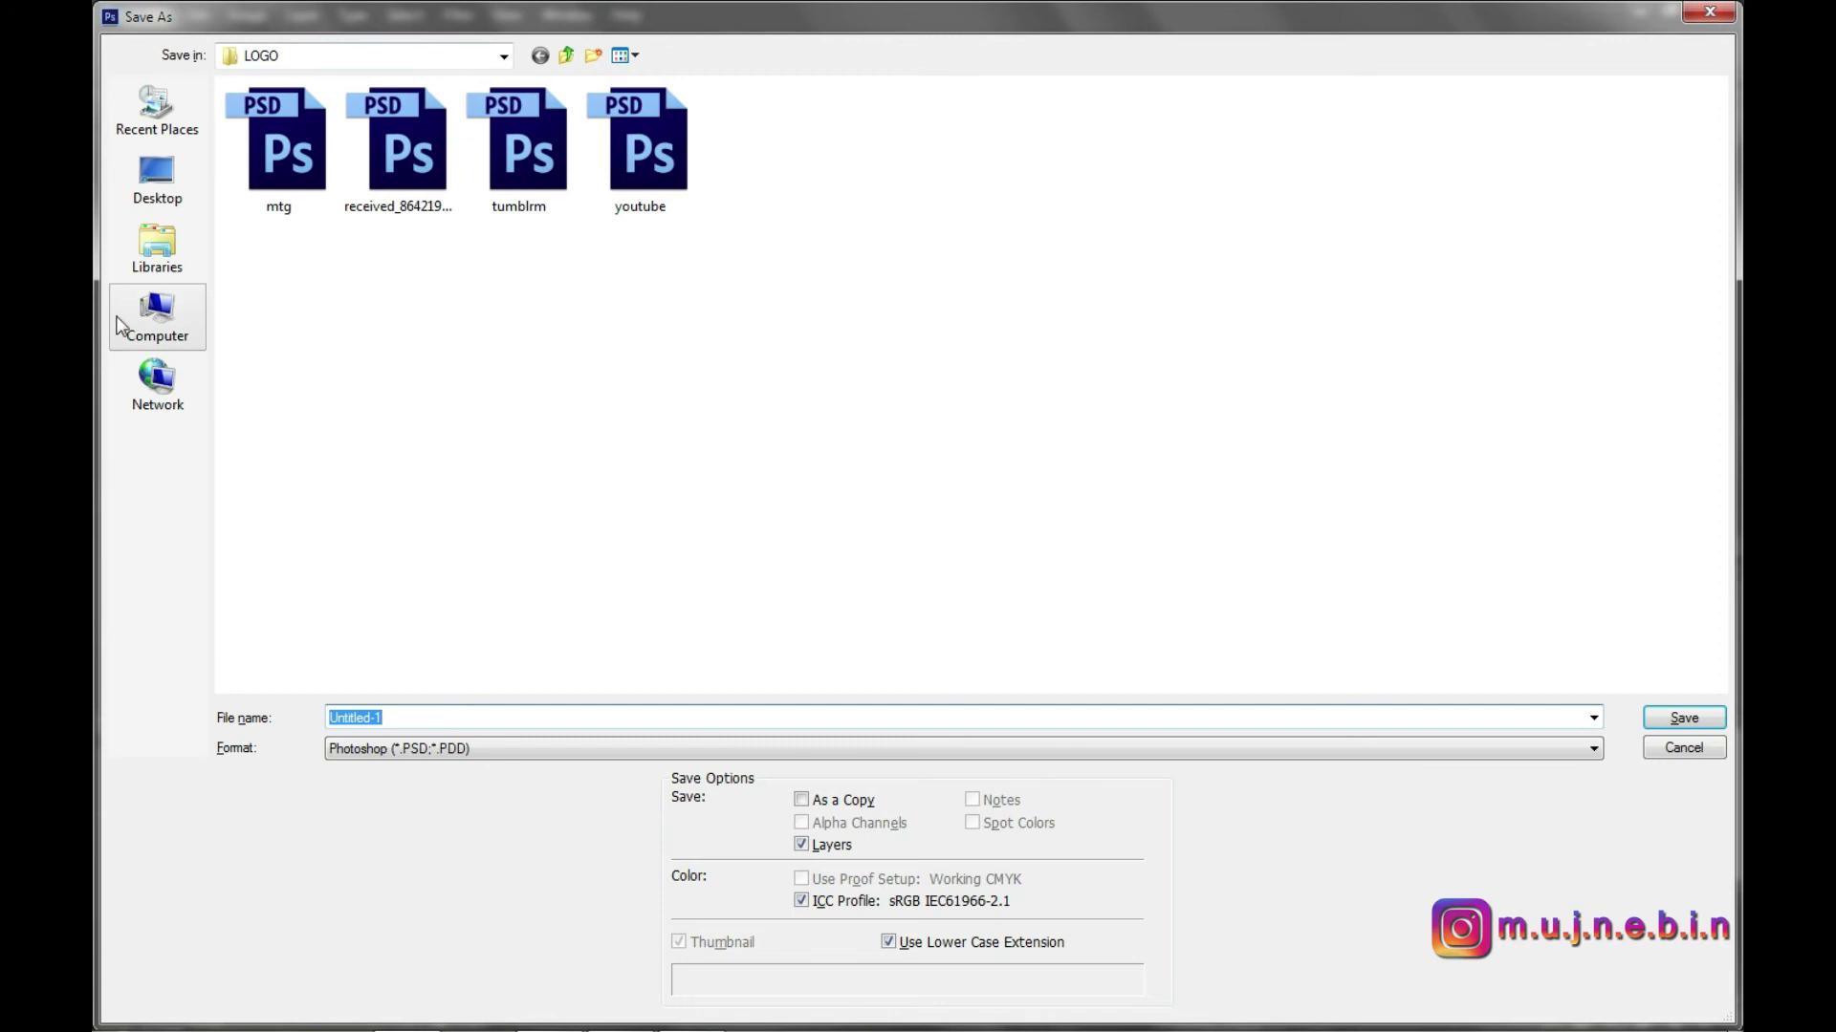
pyautogui.click(163, 164)
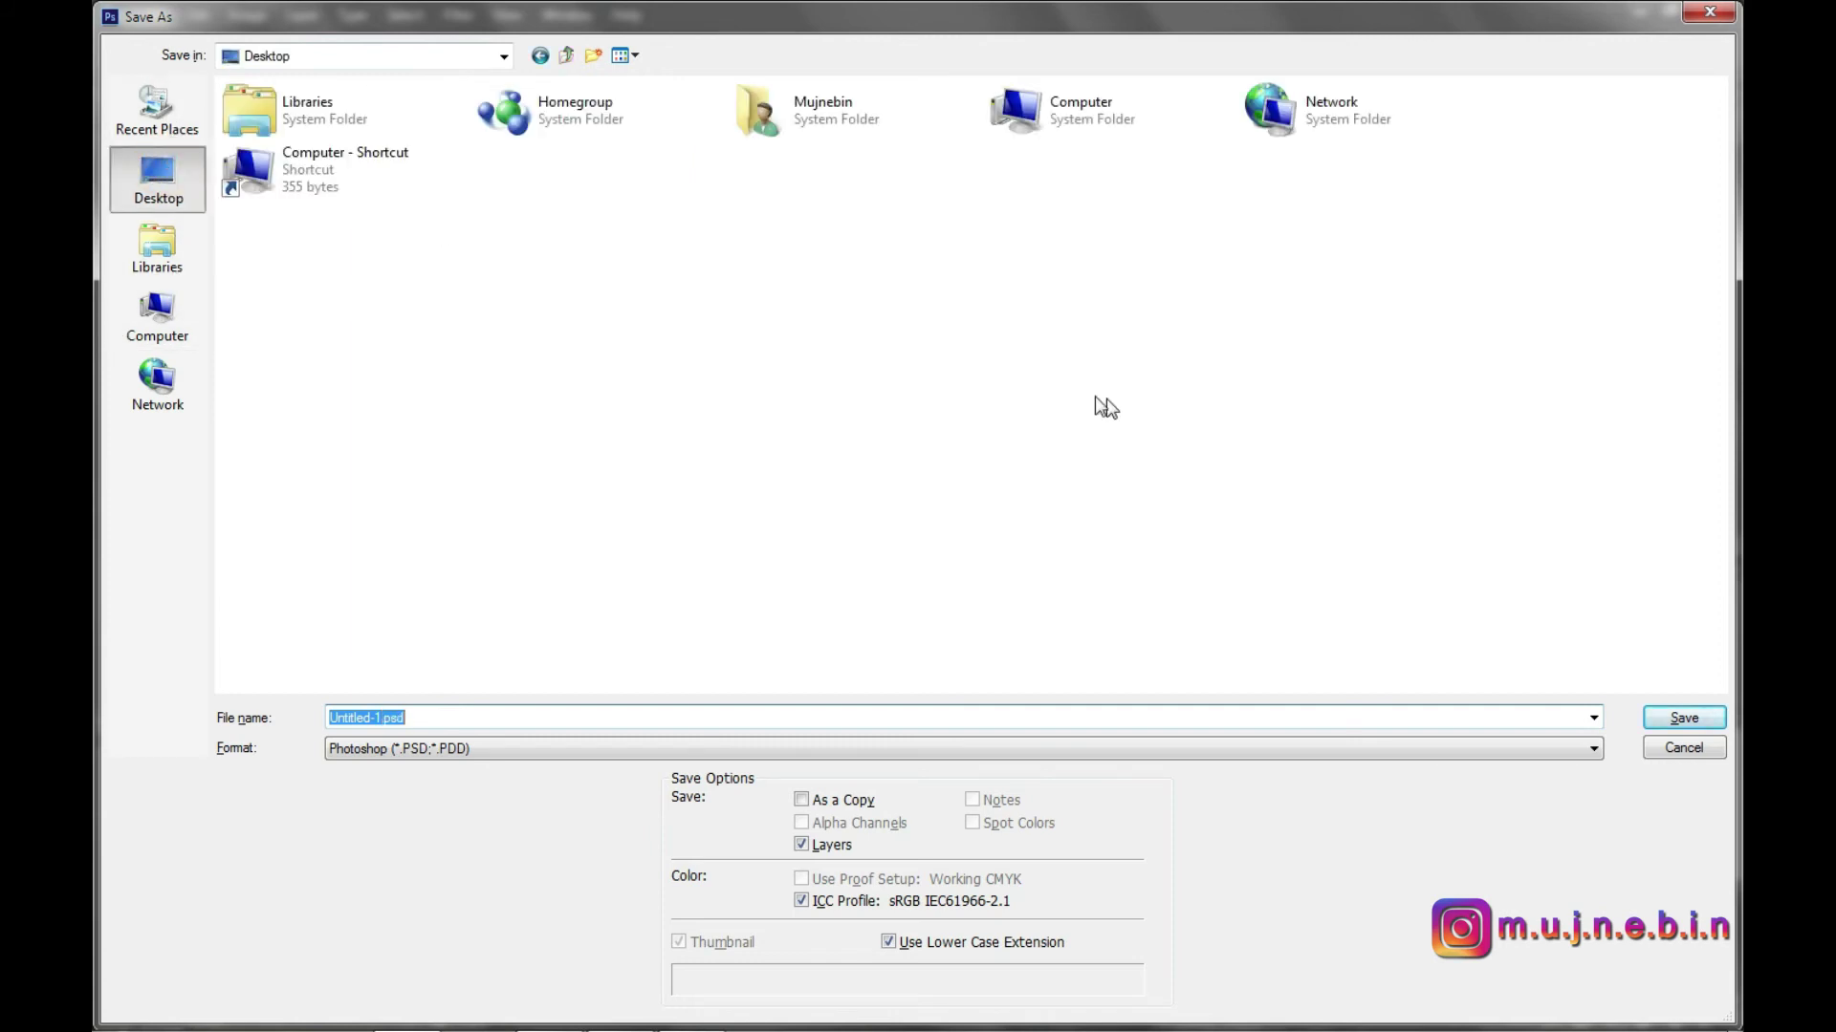
pyautogui.click(466, 751)
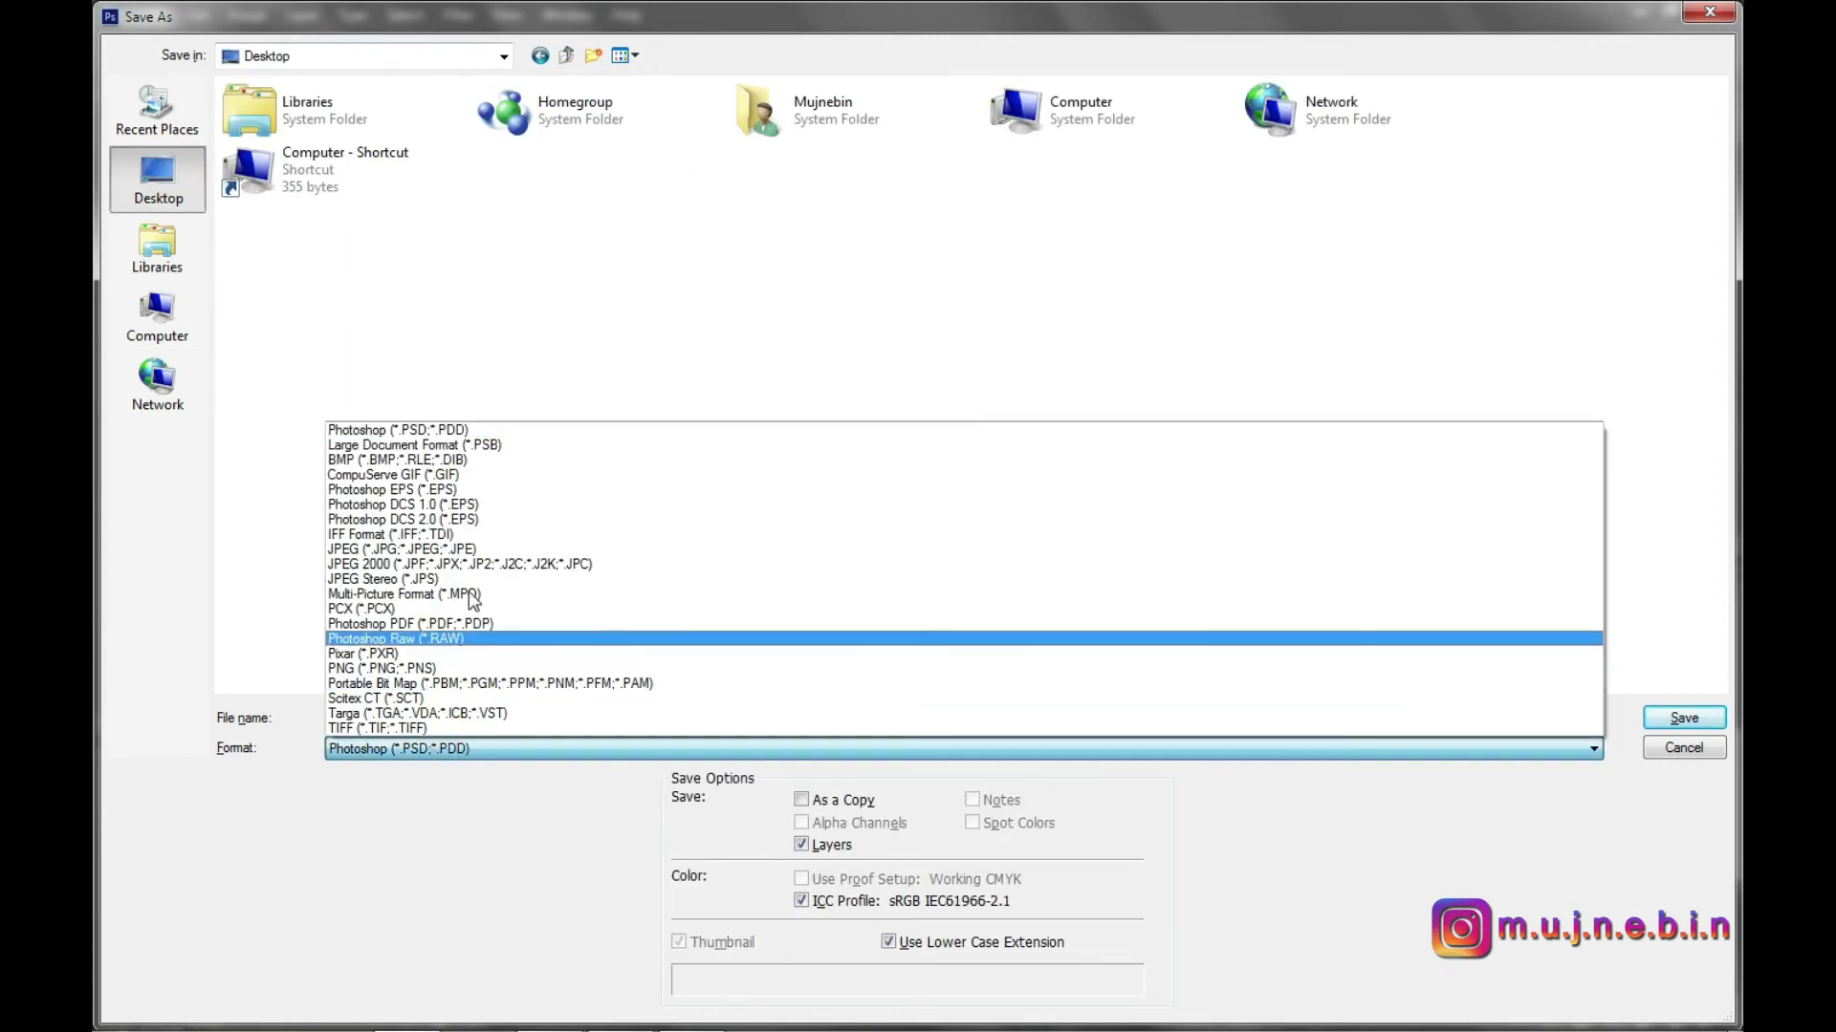
pyautogui.click(470, 551)
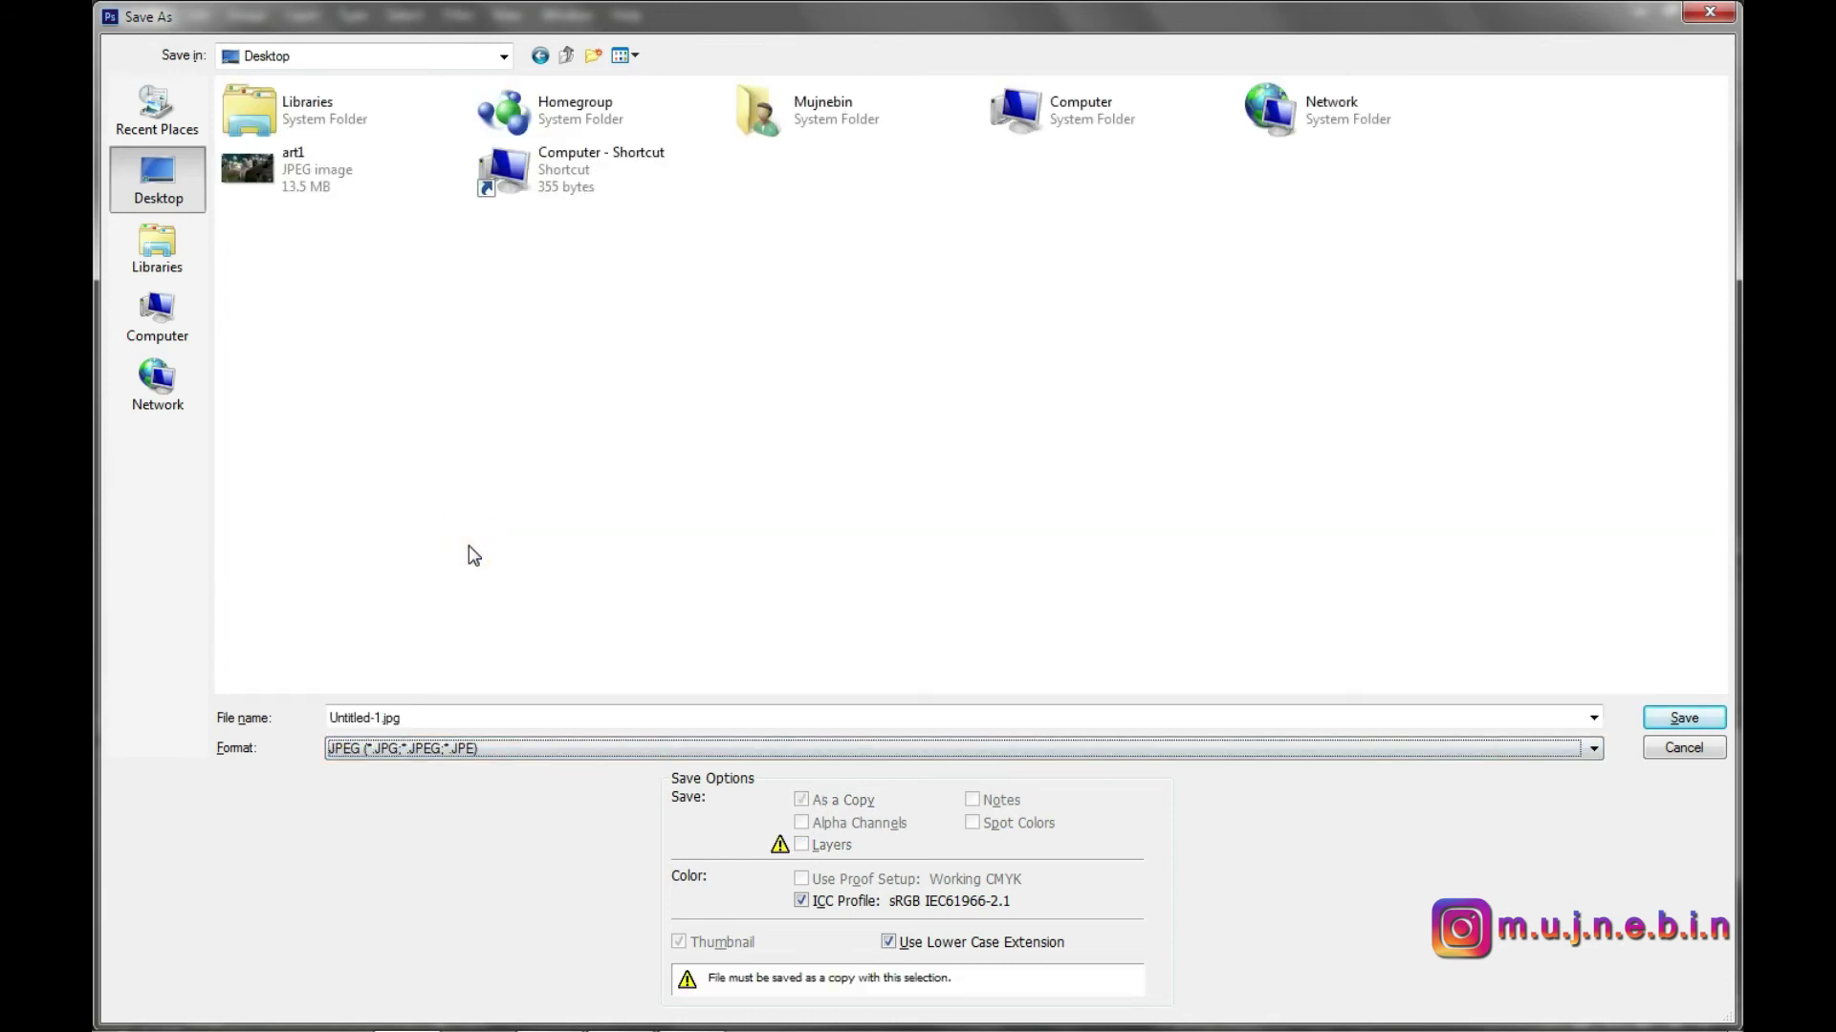
pyautogui.click(1683, 718)
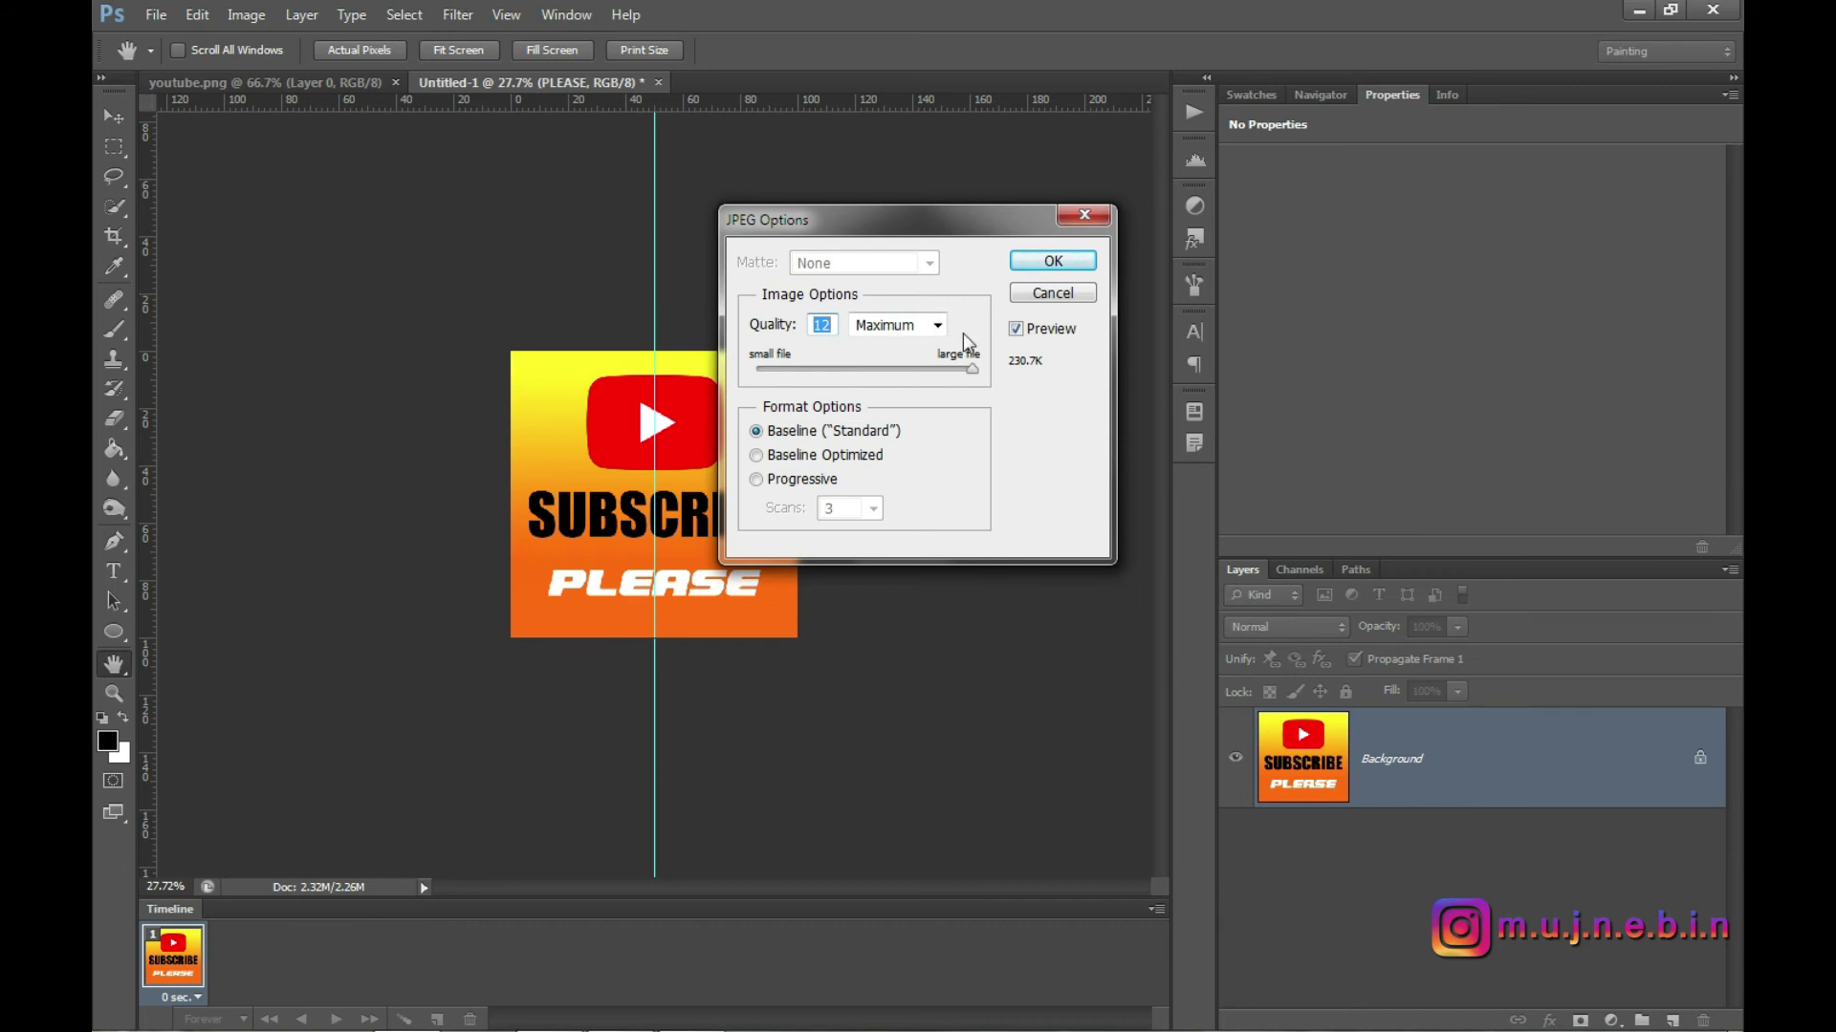
pyautogui.click(1090, 260)
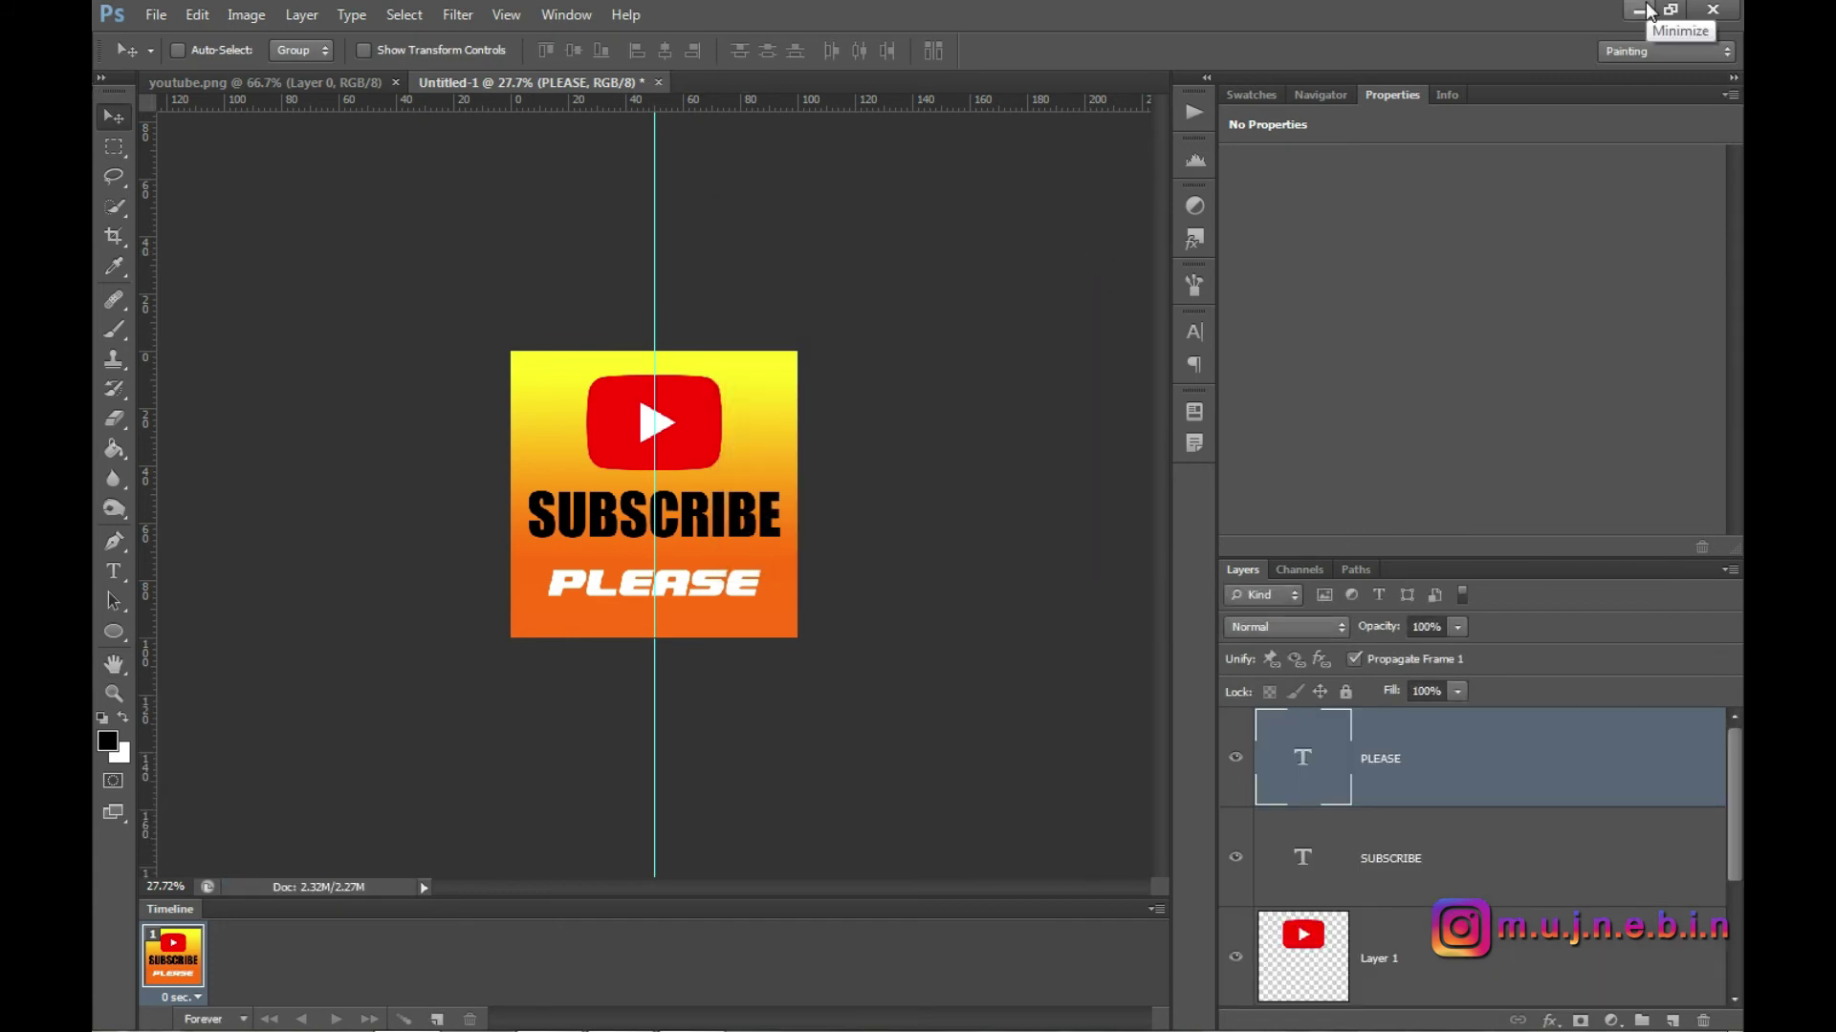
# - Switch to Chrome, go to YouTube and open YouTube Studio for the signed-in channel
pyautogui.click(1641, 9)
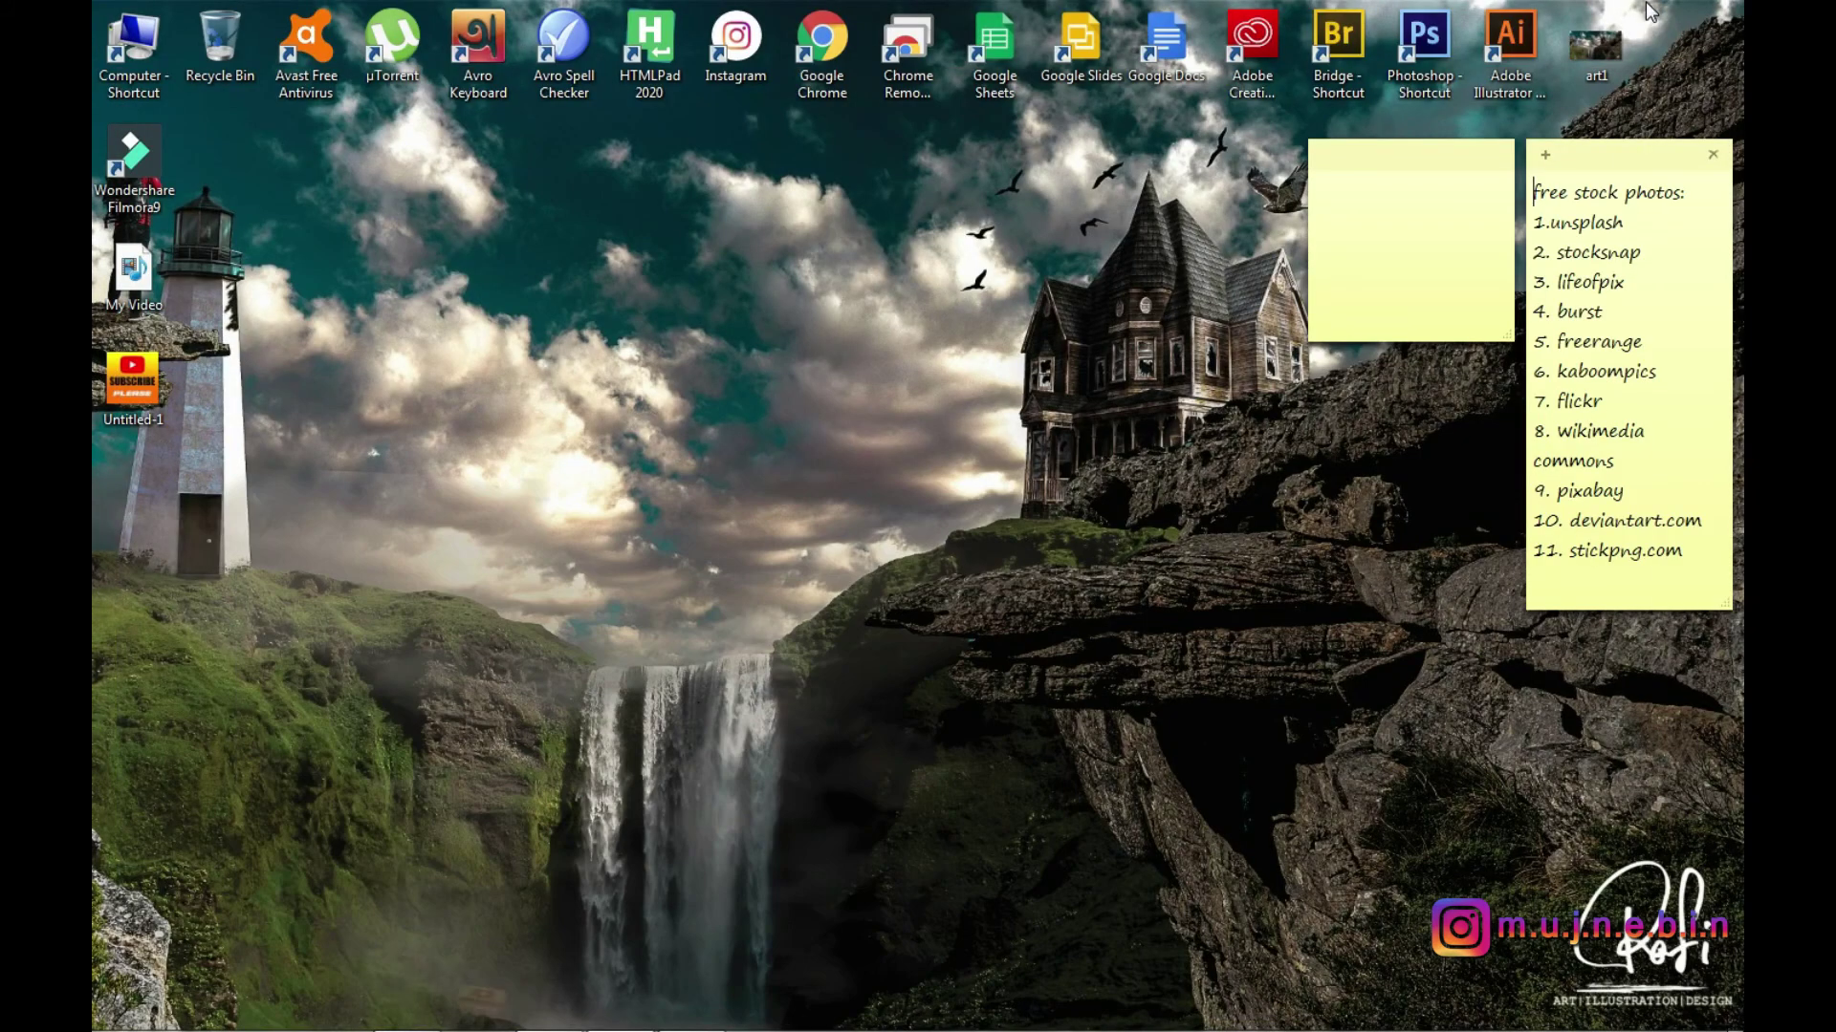
pyautogui.click(478, 1008)
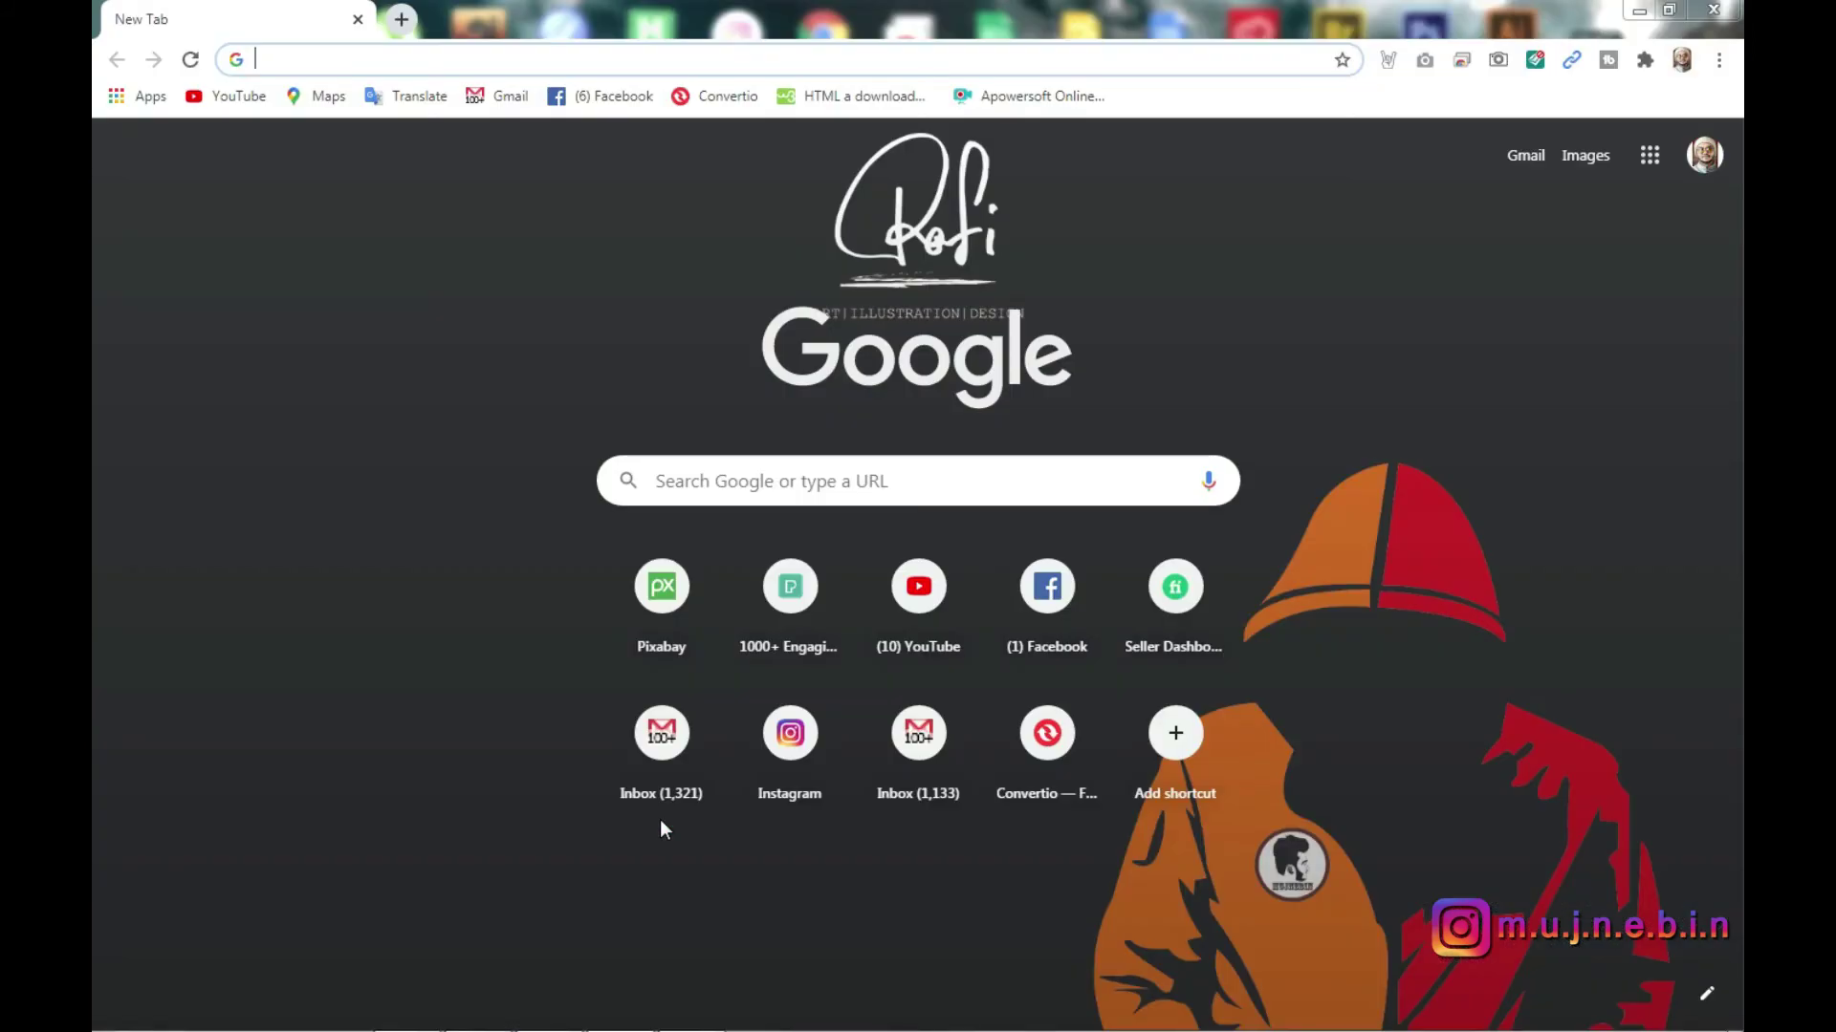
pyautogui.click(918, 602)
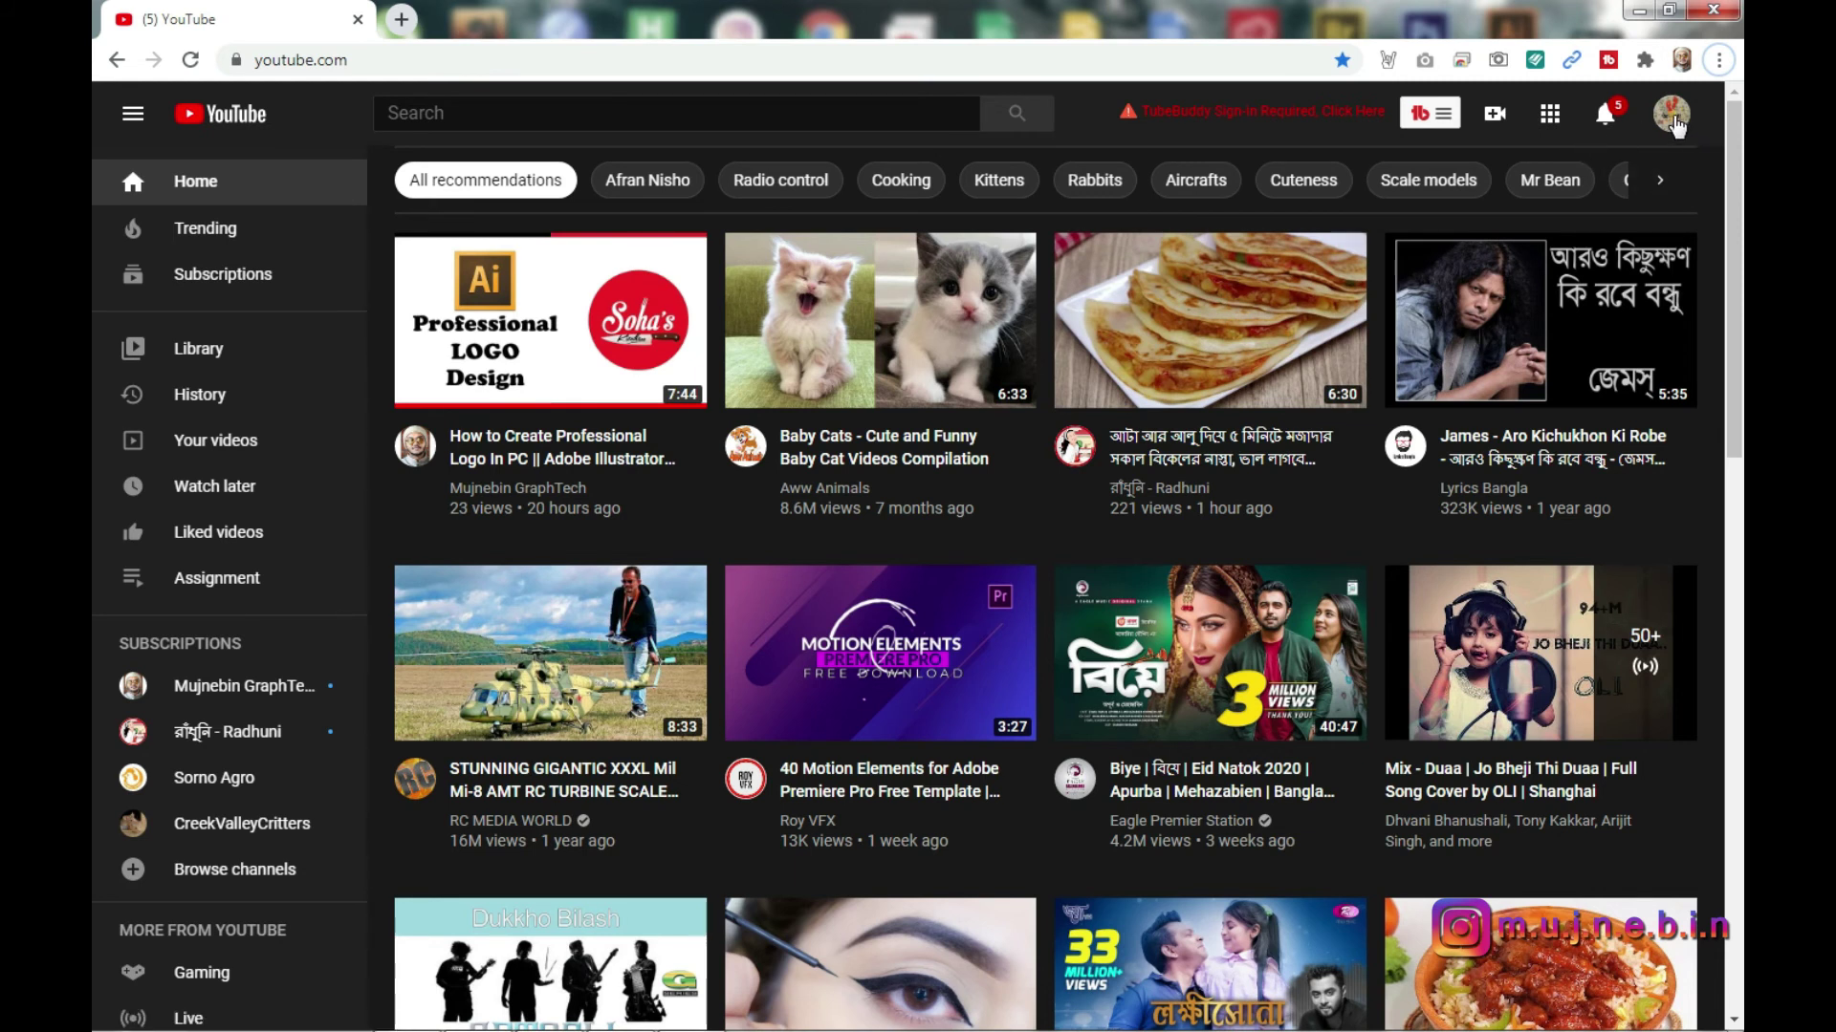
pyautogui.click(1673, 120)
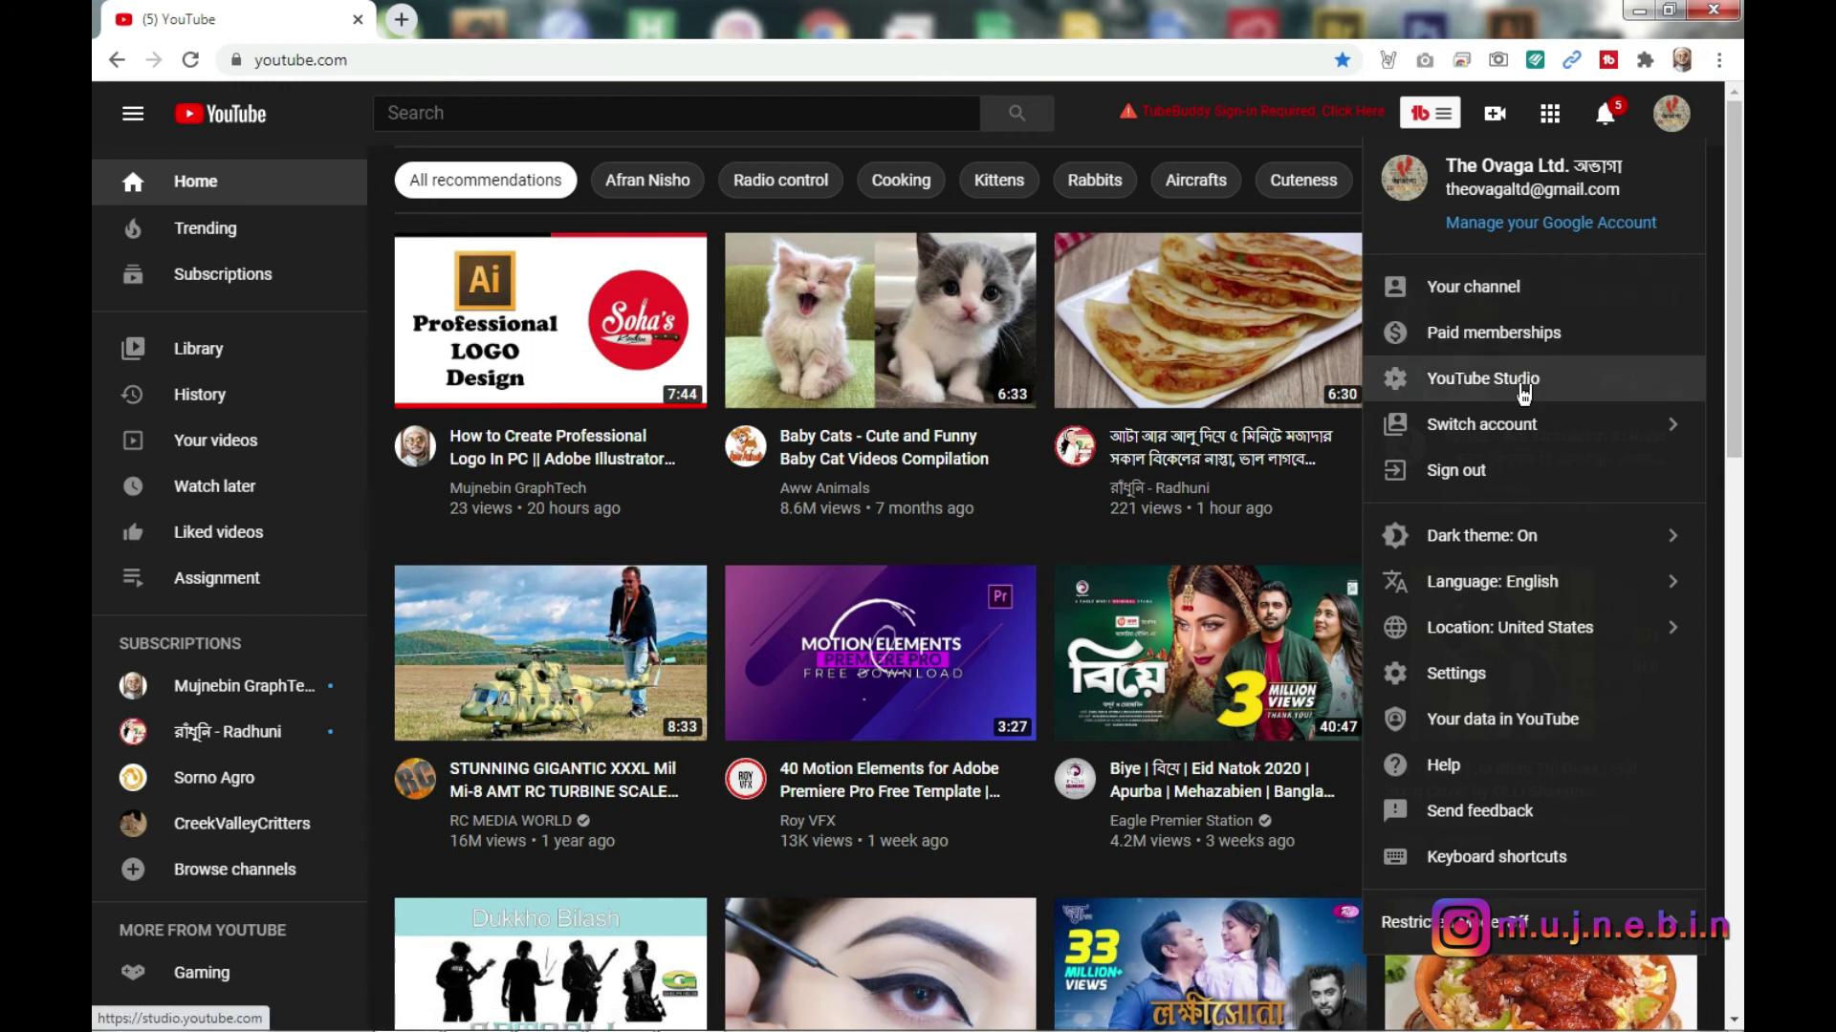
pyautogui.click(1524, 381)
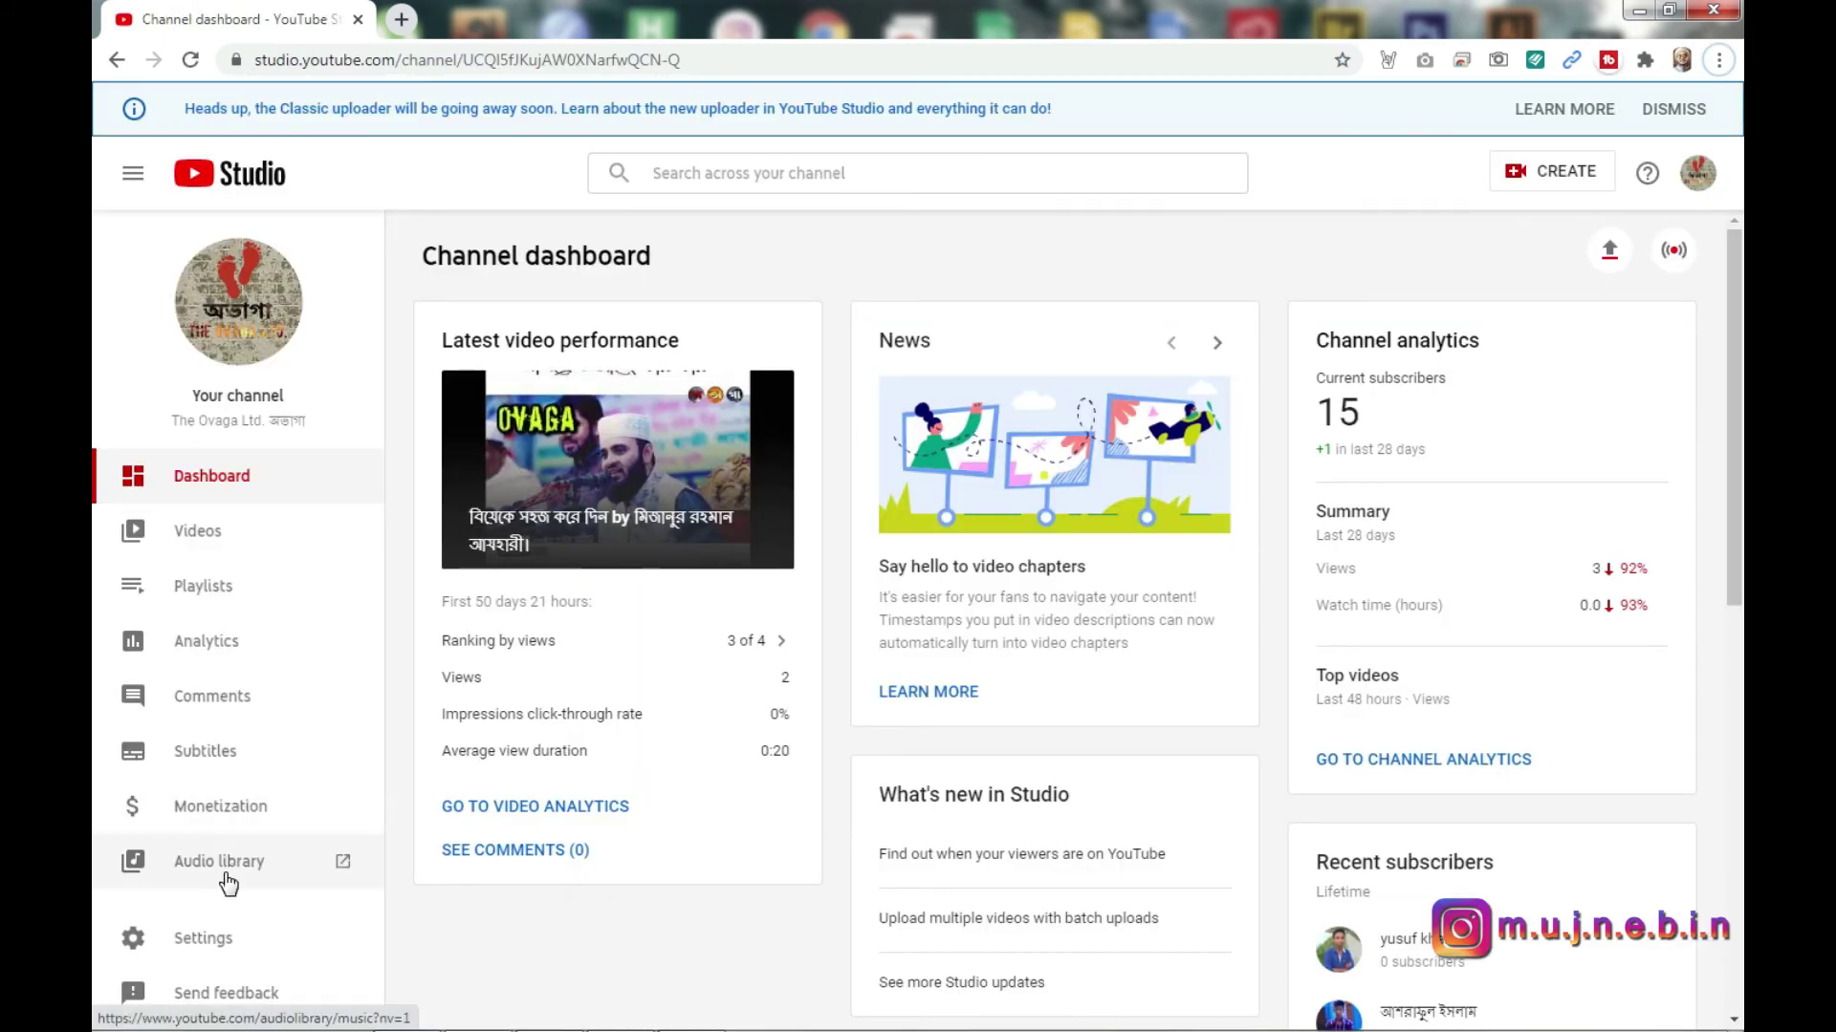
# - Open the channel's Branding settings in YouTube Studio
pyautogui.click(219, 935)
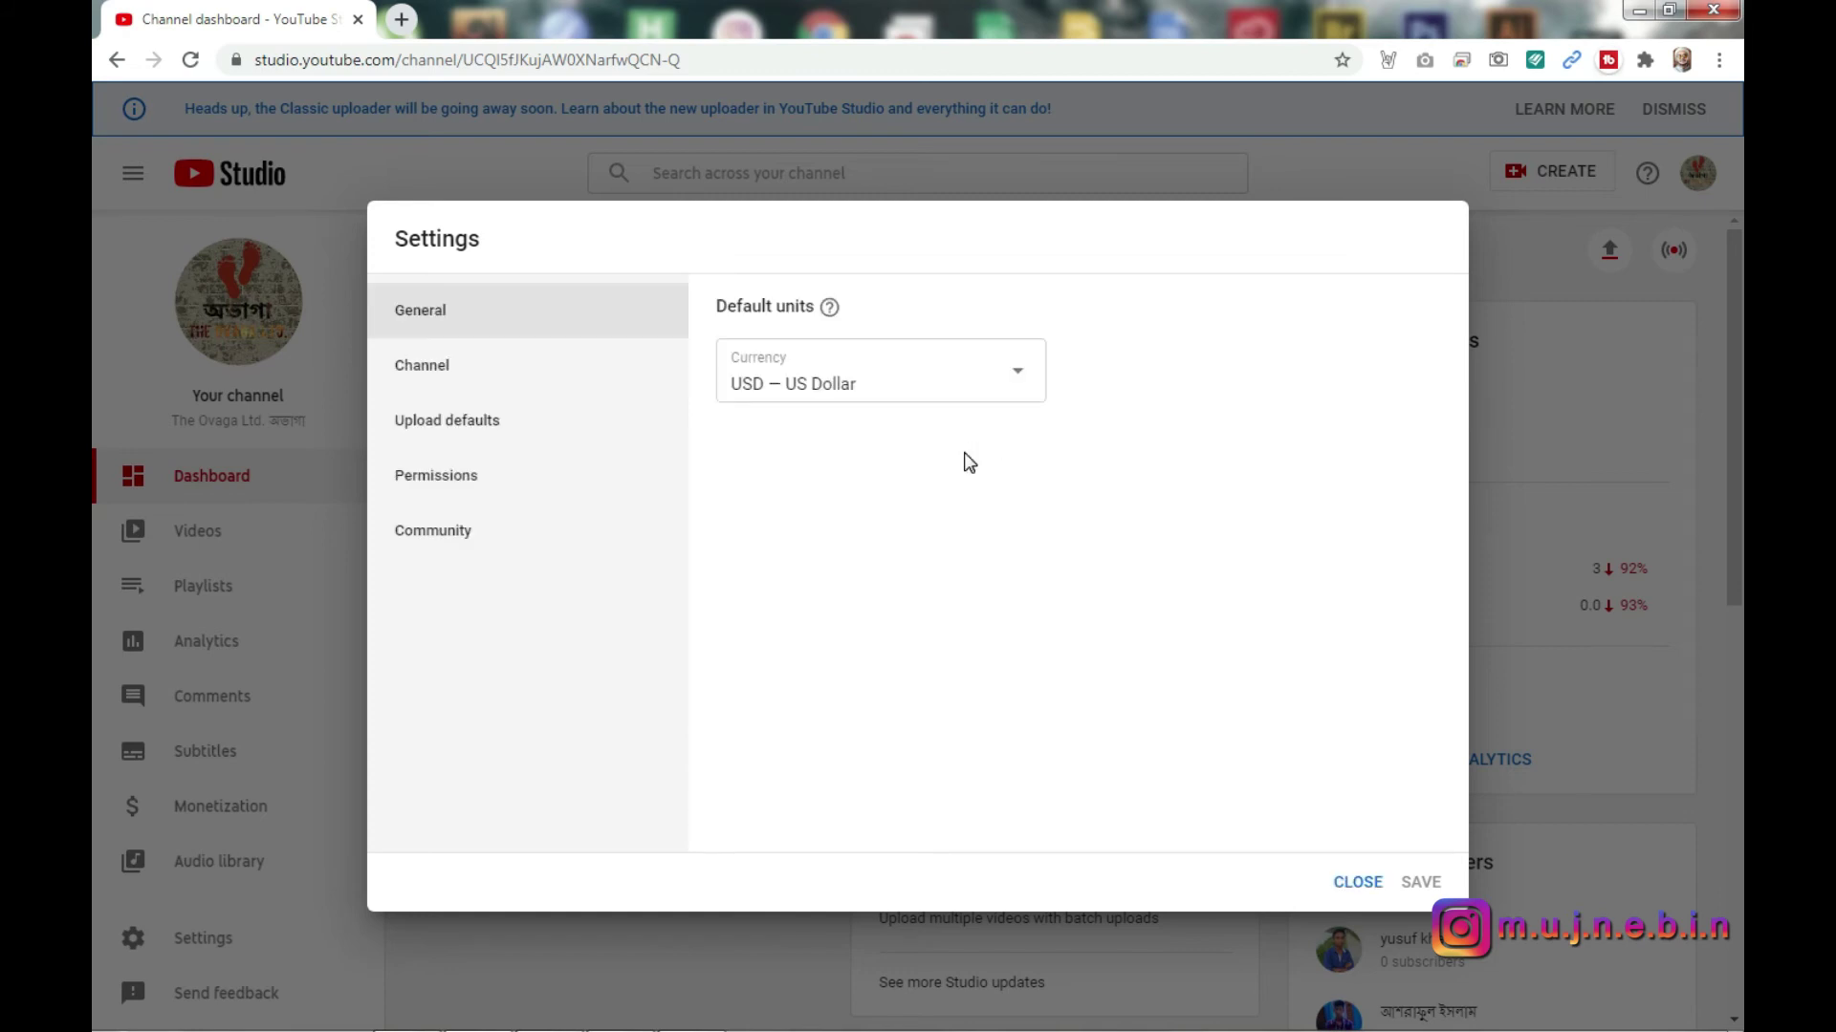
pyautogui.click(473, 384)
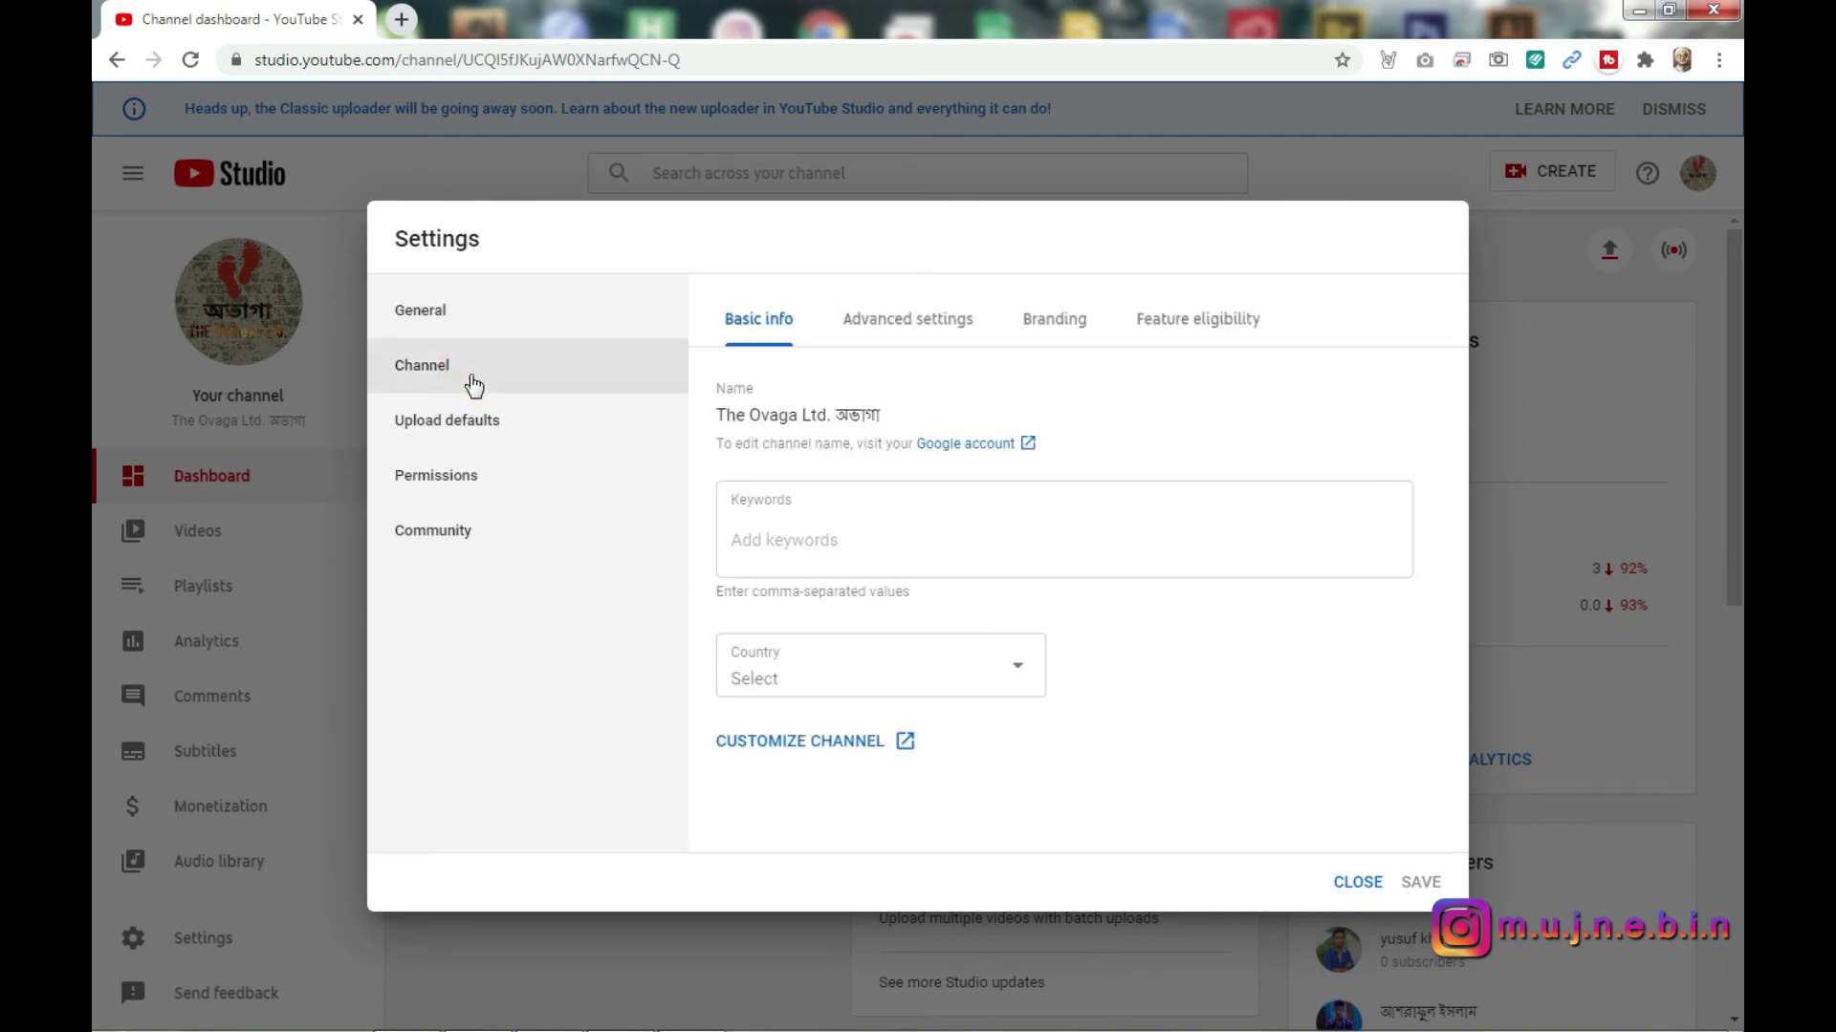
pyautogui.click(1040, 330)
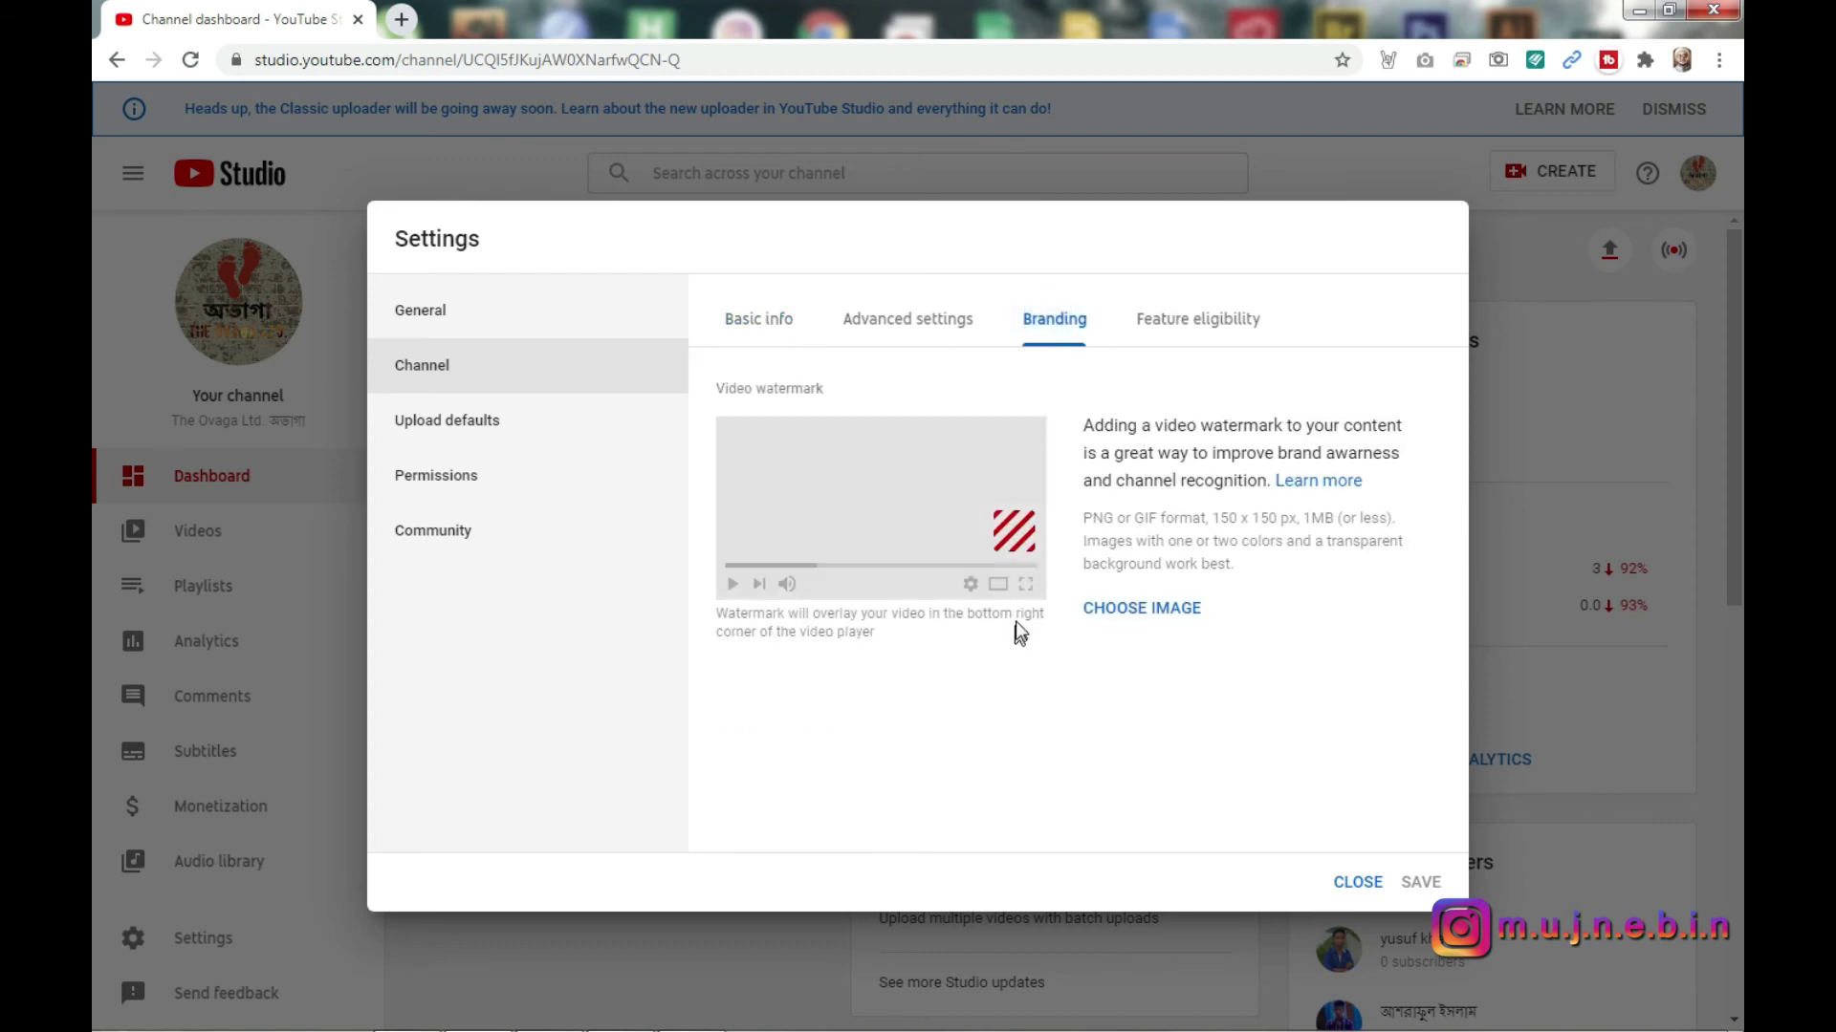
# - Upload Untitled-1 from the Desktop as the video watermark, set its display time to Entire video and save the settings
pyautogui.click(1140, 619)
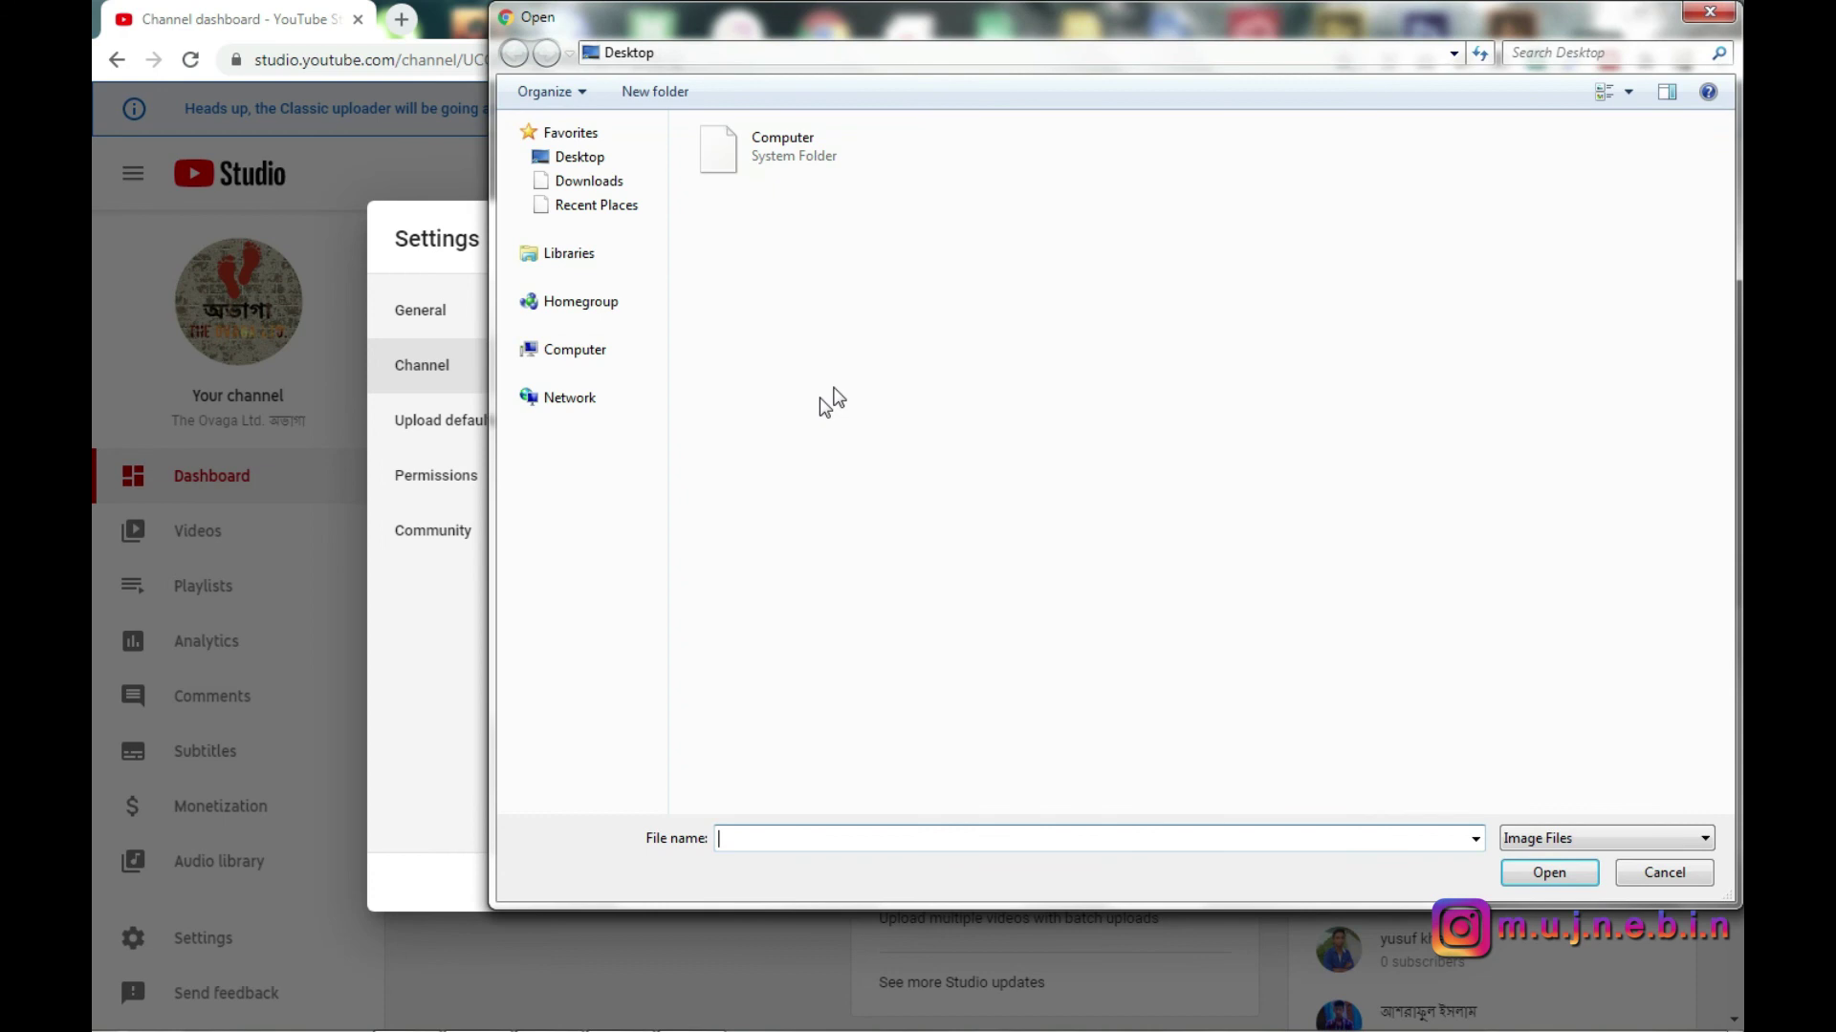
pyautogui.click(588, 159)
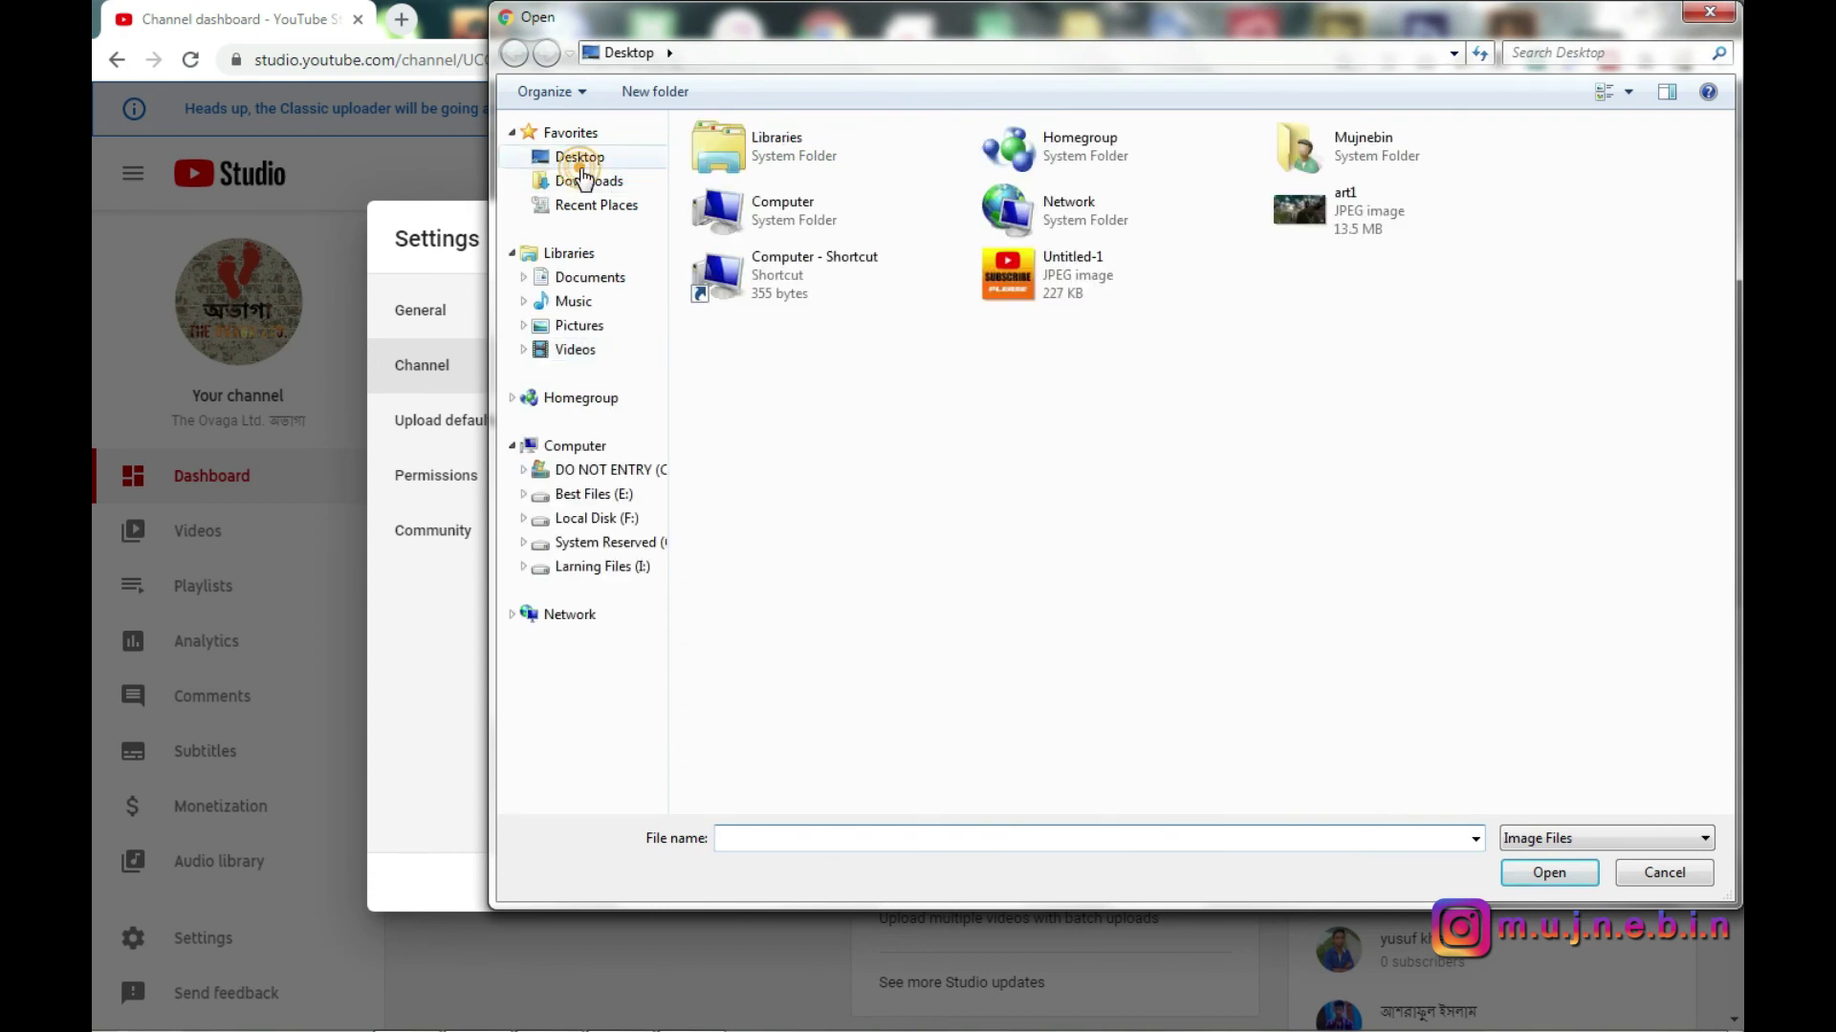
pyautogui.click(1112, 291)
pyautogui.click(1559, 872)
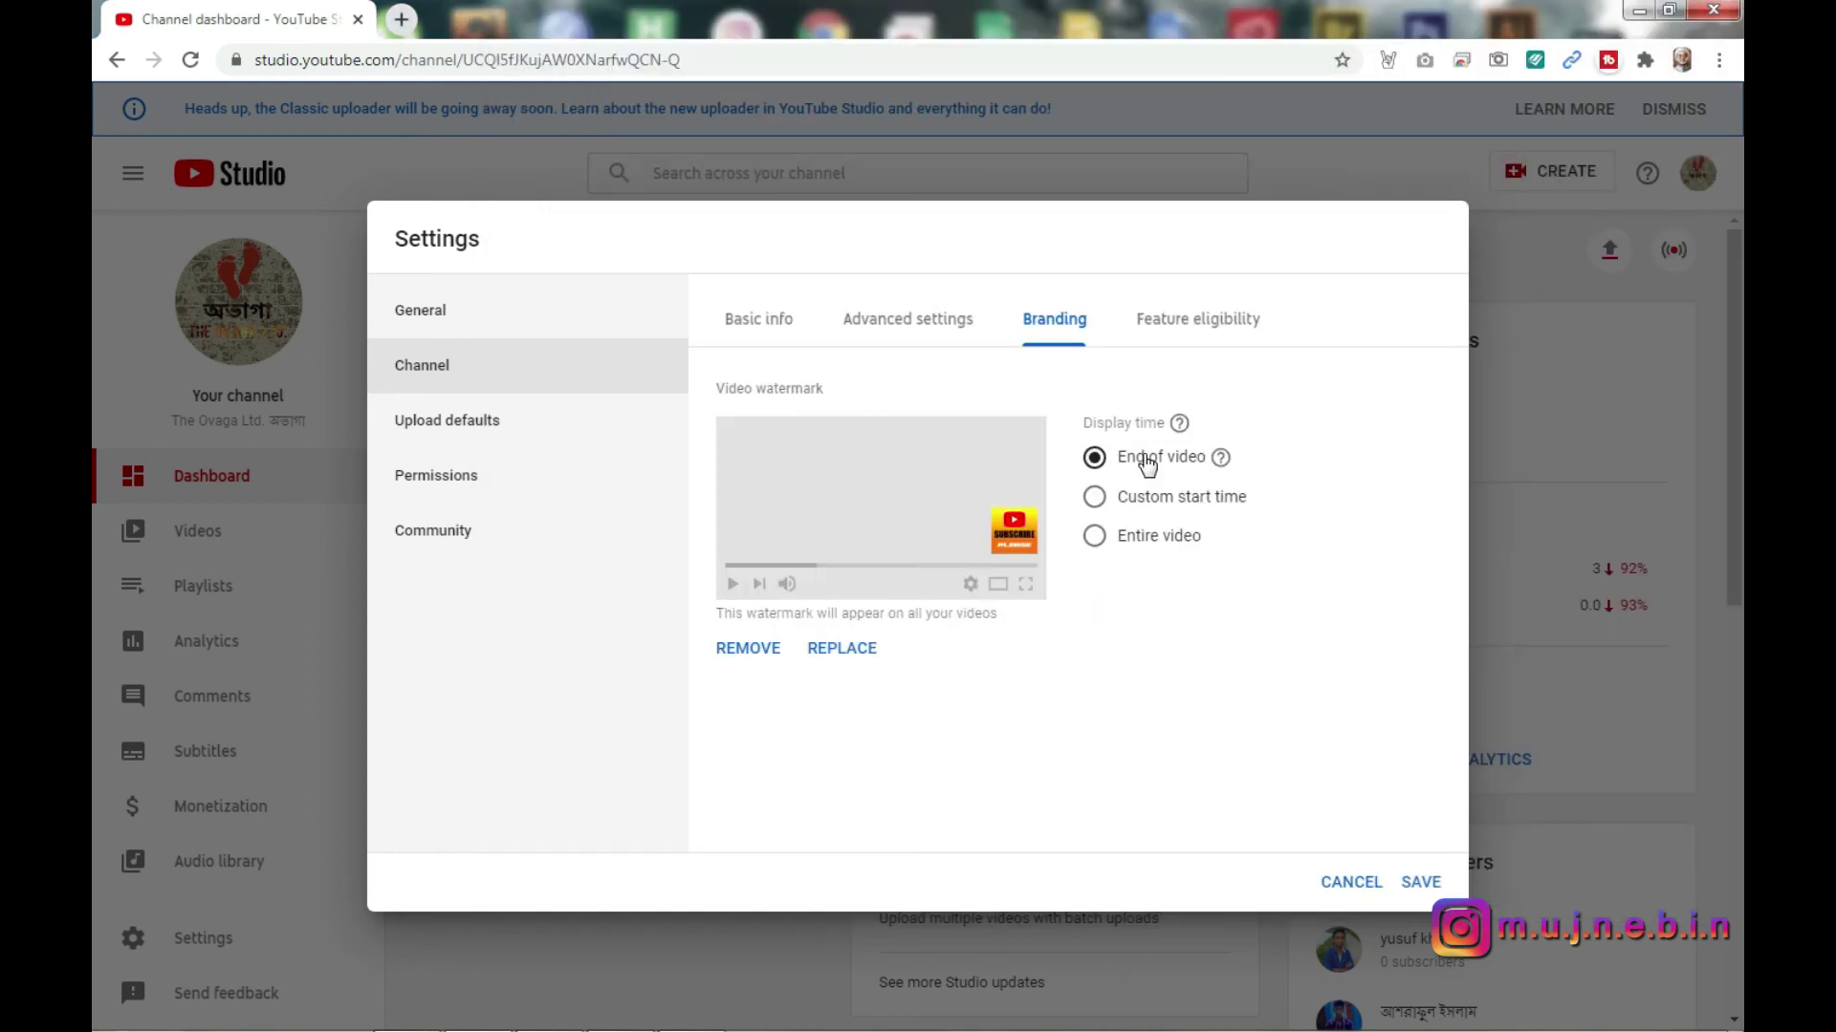
pyautogui.click(1130, 541)
pyautogui.click(1422, 883)
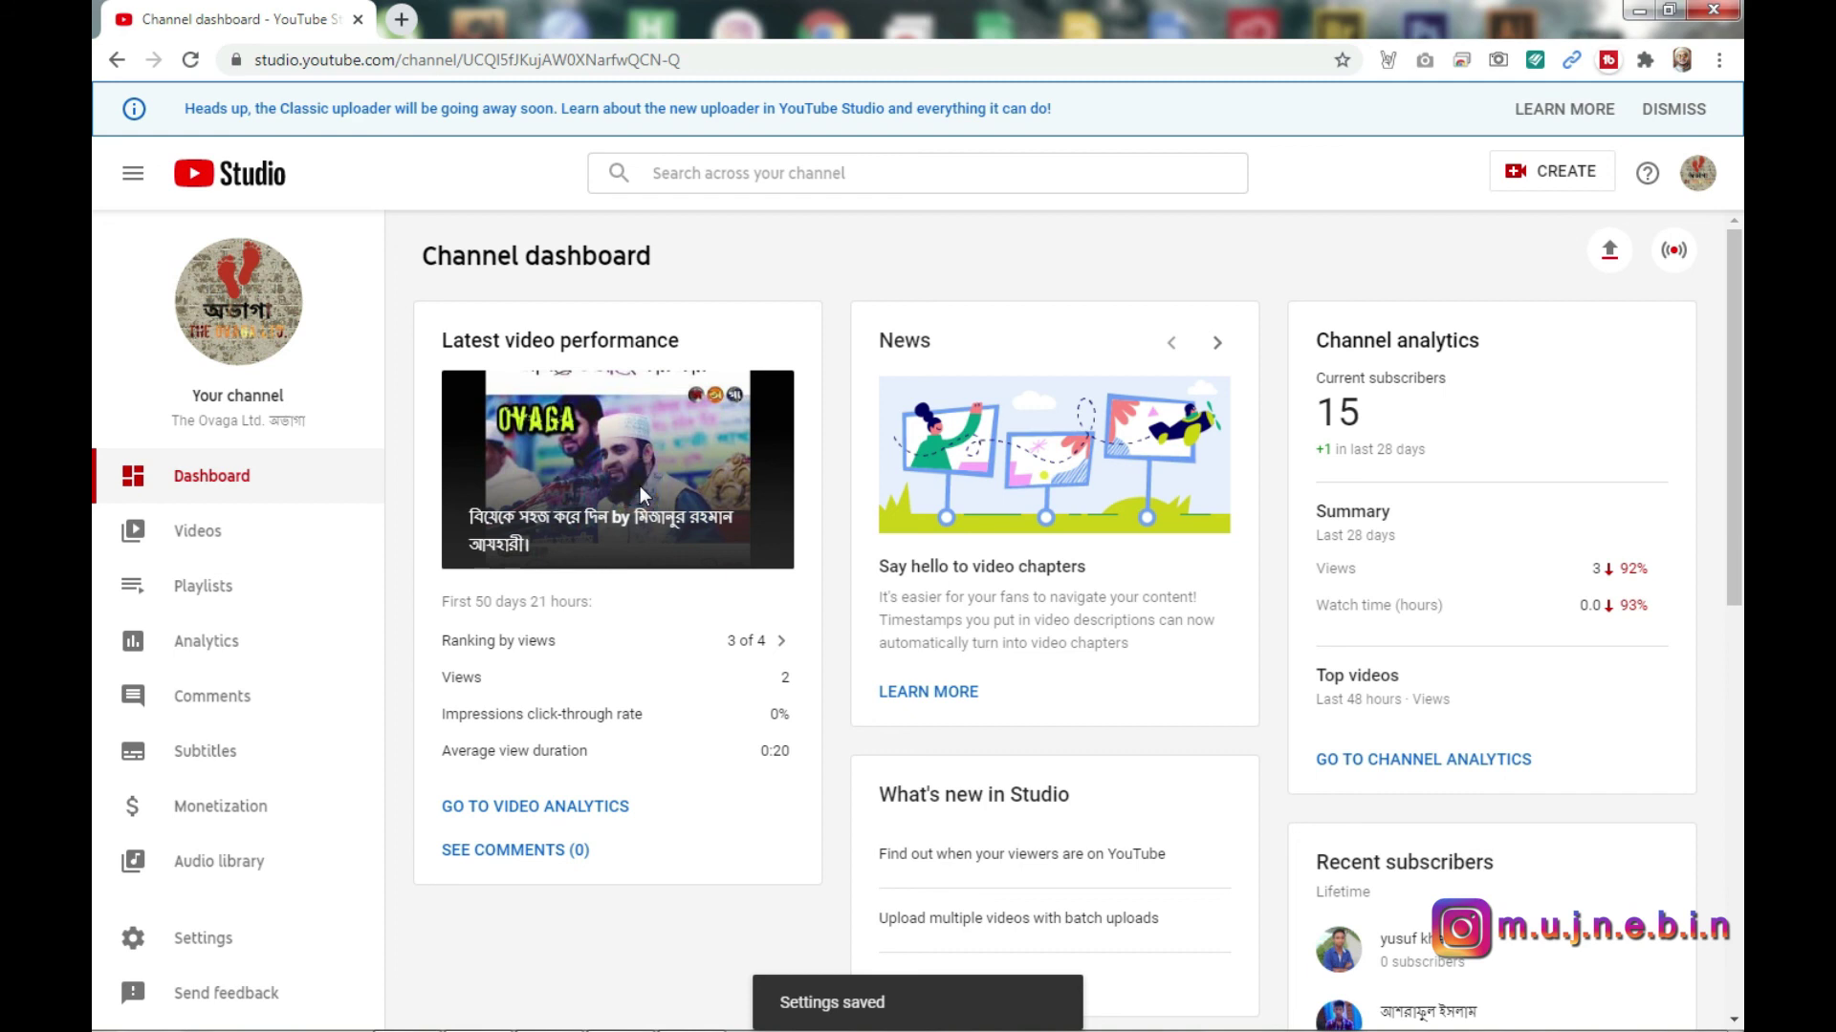
# - Open the Koun Koun video from the channel's videos, play it on YouTube to check the watermark, and pause it
pyautogui.click(232, 528)
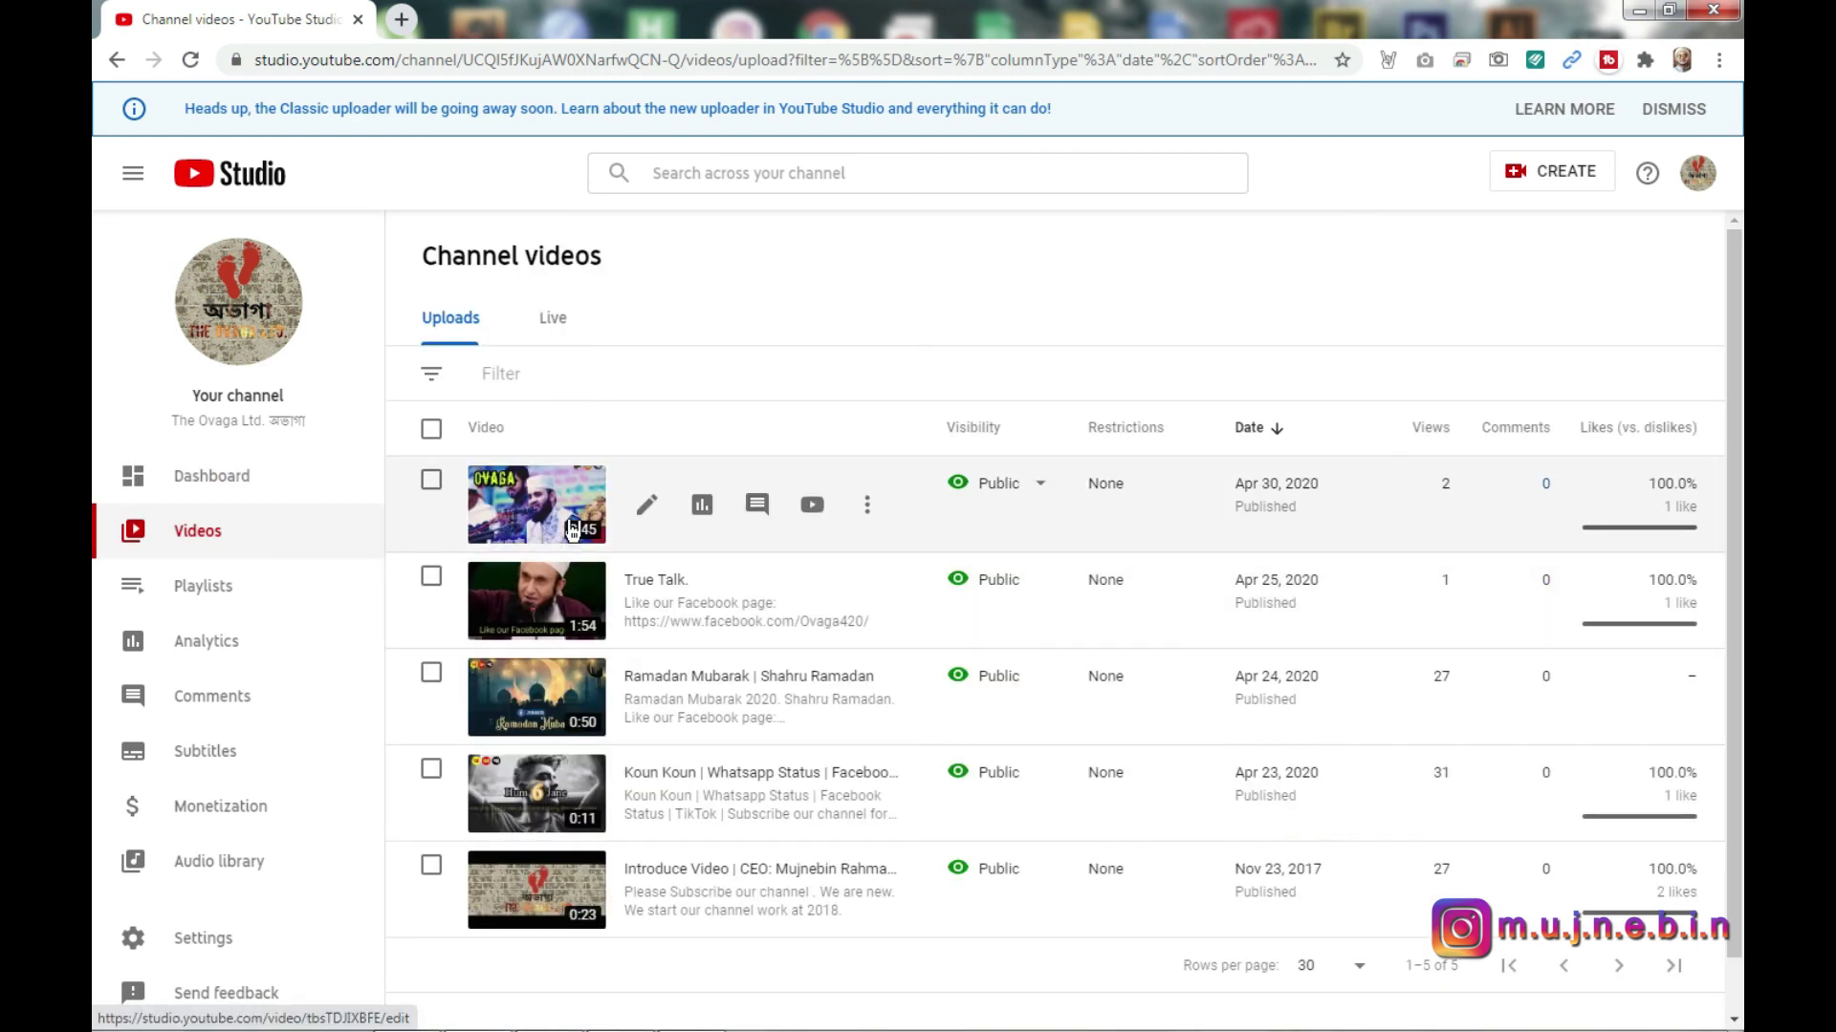
pyautogui.click(555, 806)
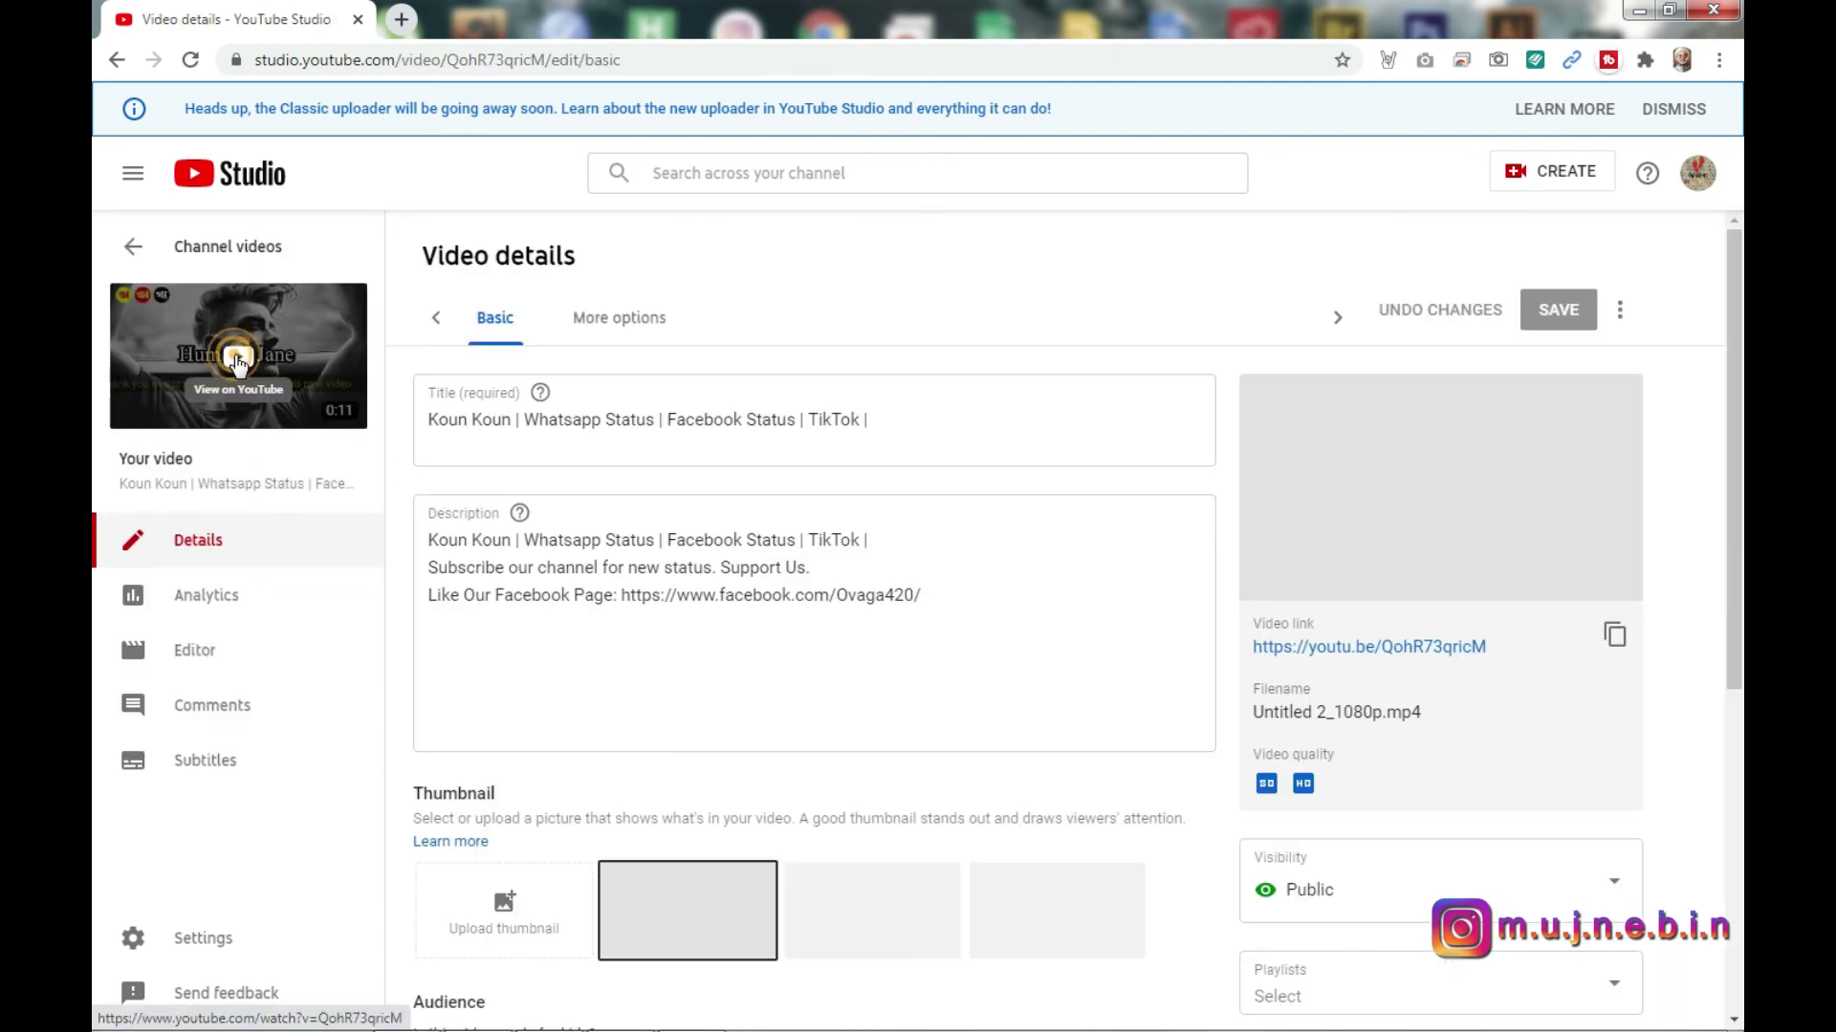
pyautogui.click(233, 354)
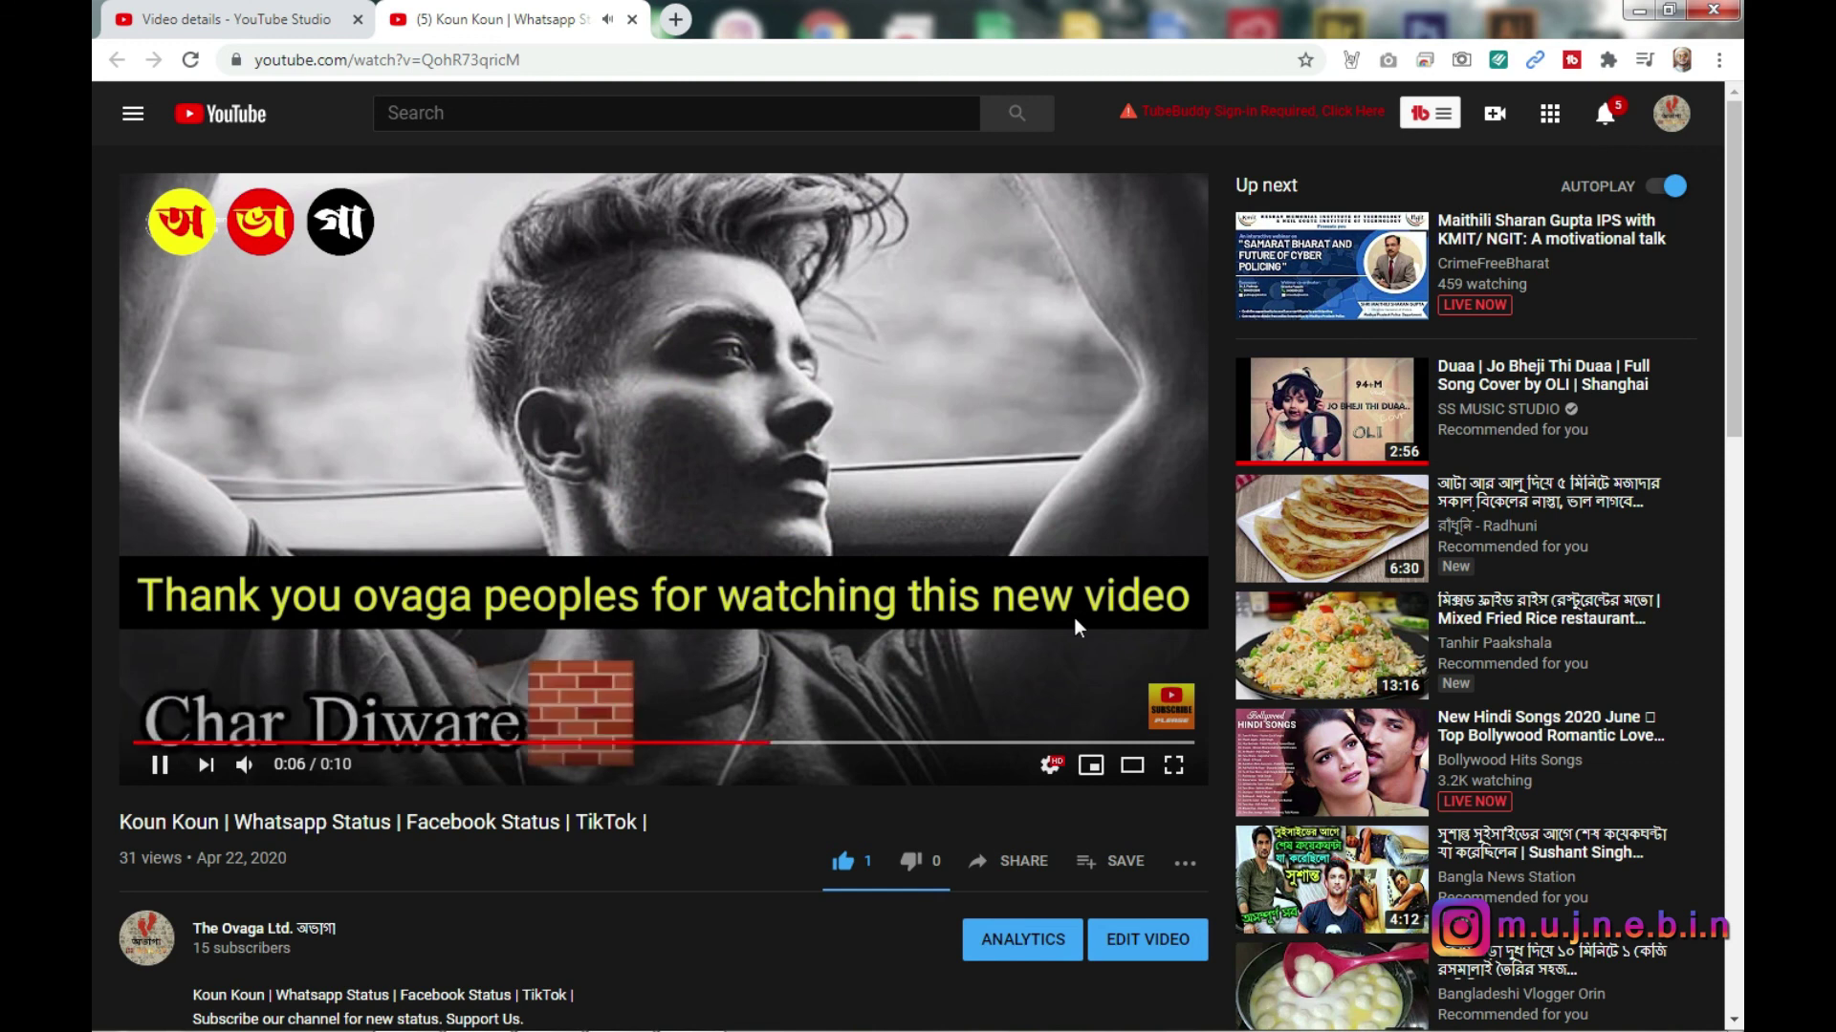
pyautogui.click(1073, 515)
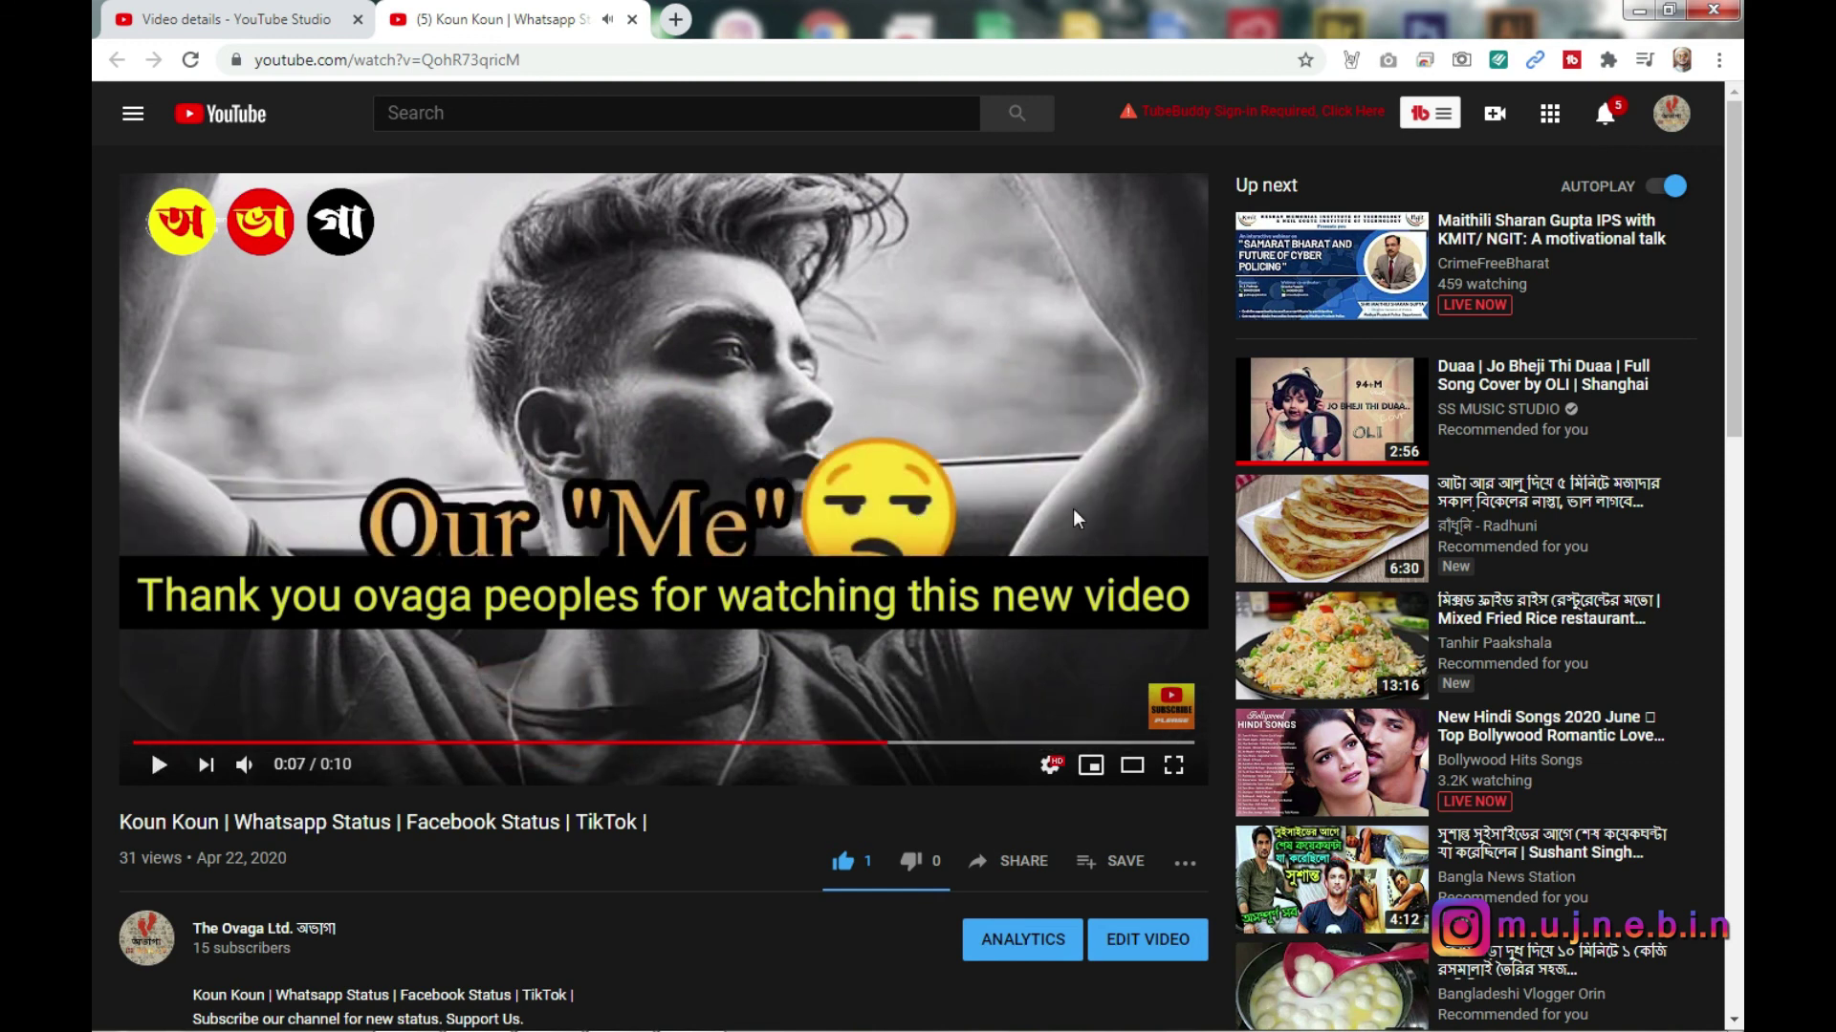